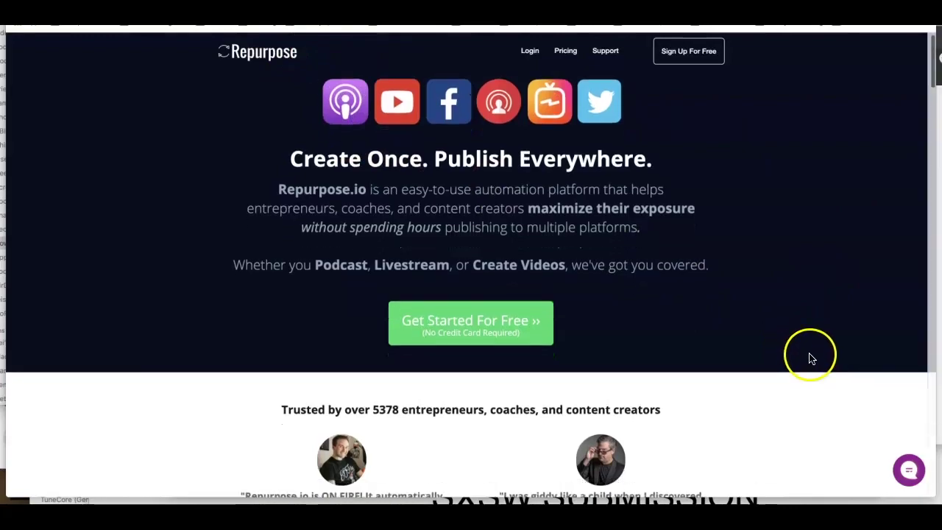
Step: Read through the Repurpose homepage, covering how it works, podcast-to-video conversion, the sample videos and automatic video publishing
scroll(812, 352, "down", 3)
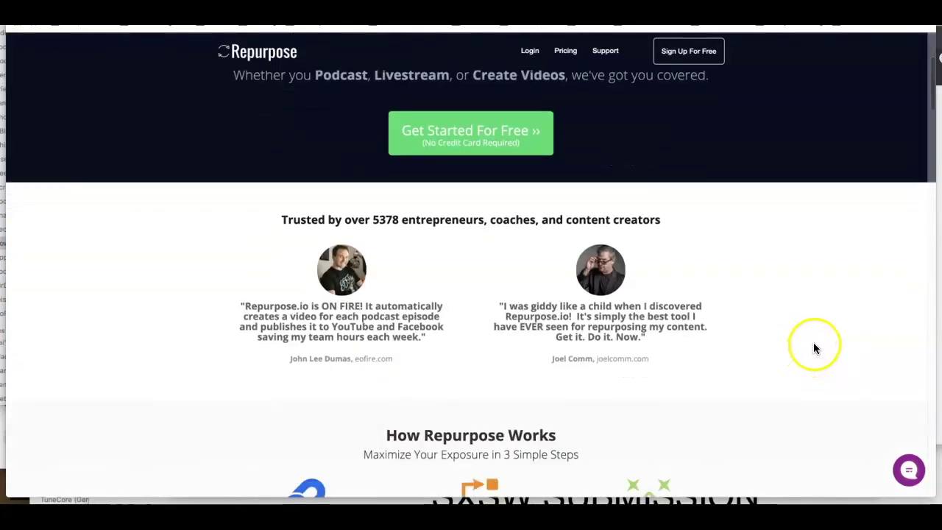
scroll(814, 350, "down", 3)
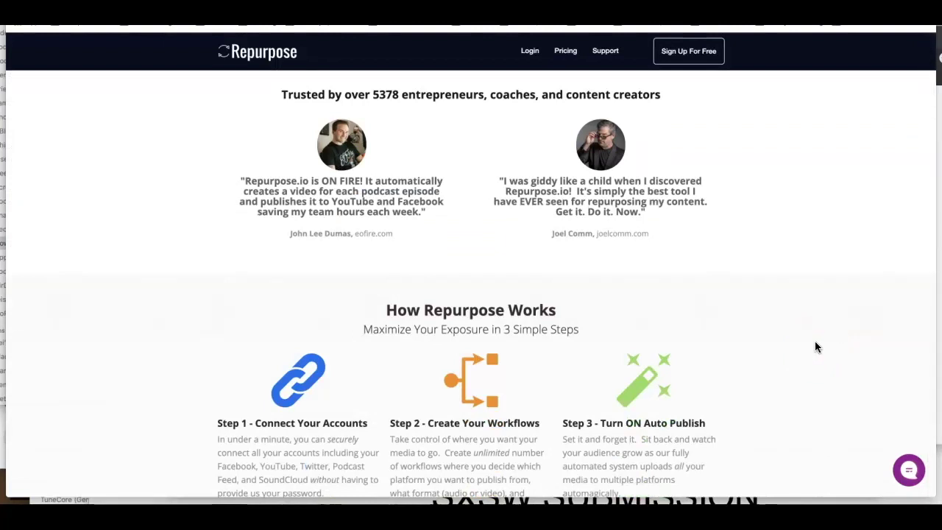
scroll(815, 343, "down", 1)
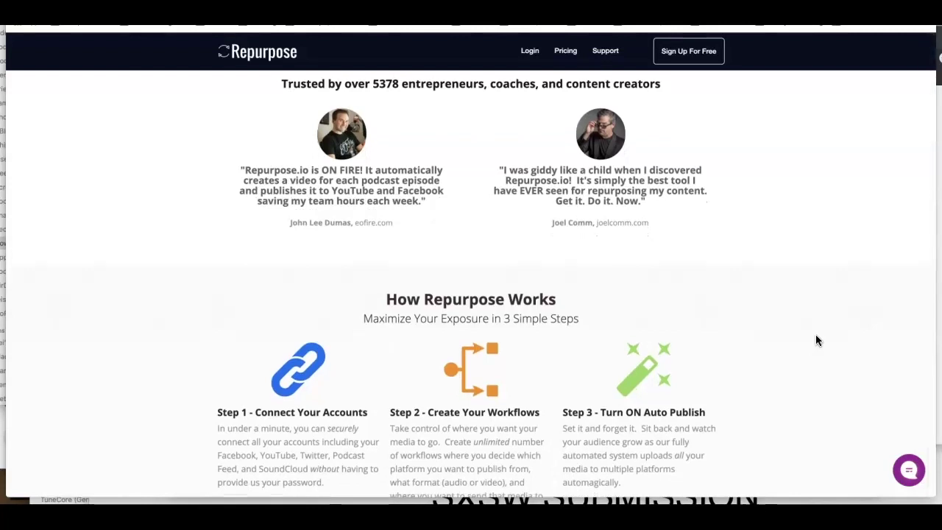
scroll(817, 340, "down", 4)
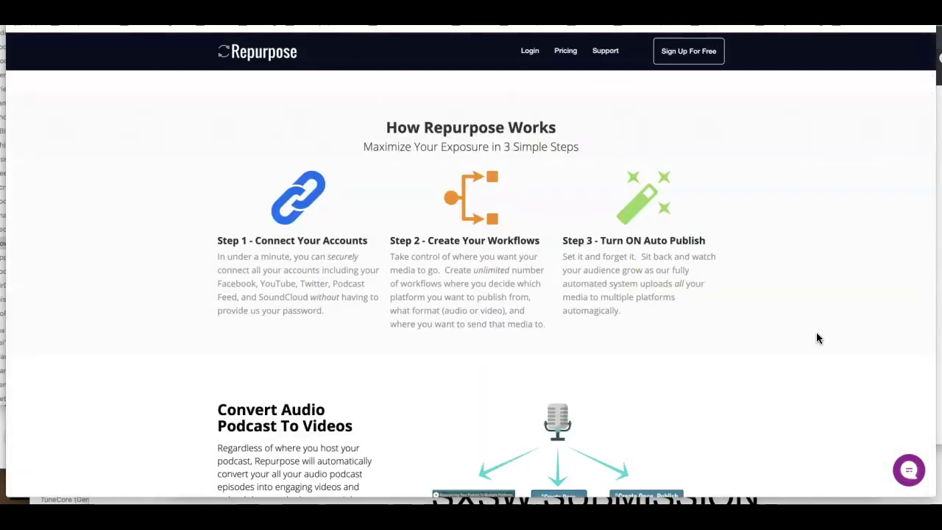
left_click(836, 358)
scroll(834, 357, "down", 3)
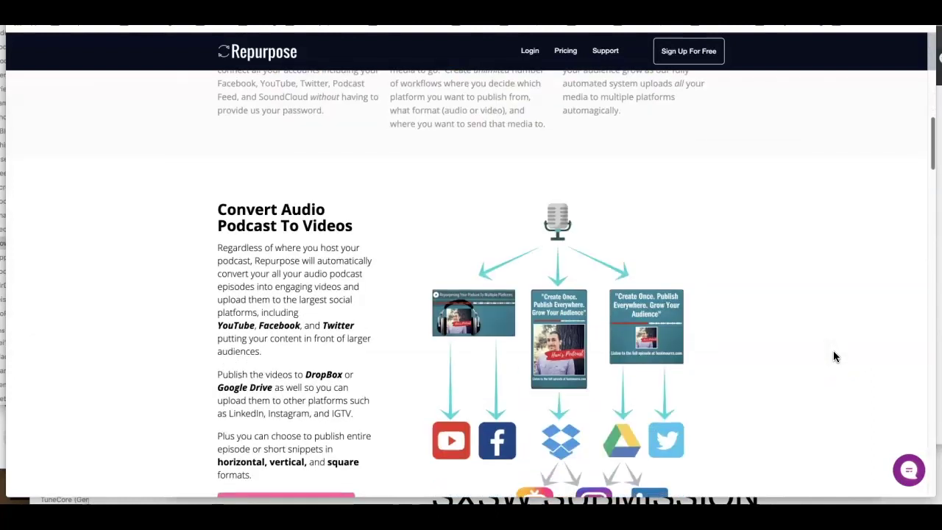
scroll(834, 357, "down", 3)
scroll(834, 357, "down", 3)
left_click_drag(826, 343, 742, 279)
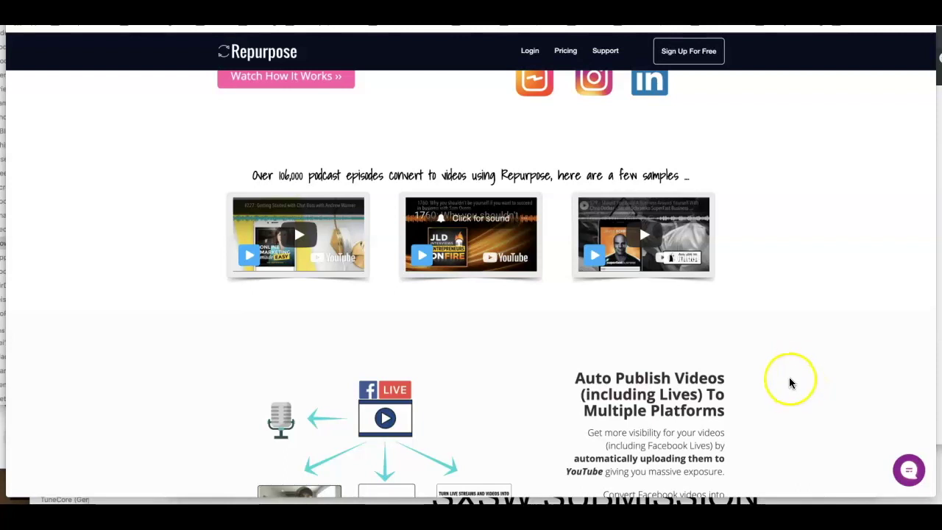
scroll(789, 379, "down", 1)
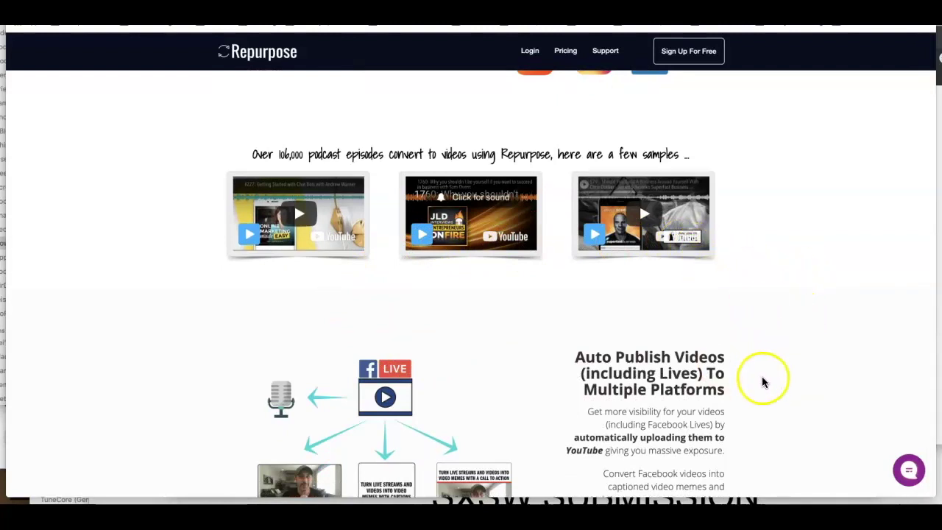
scroll(774, 400, "down", 3)
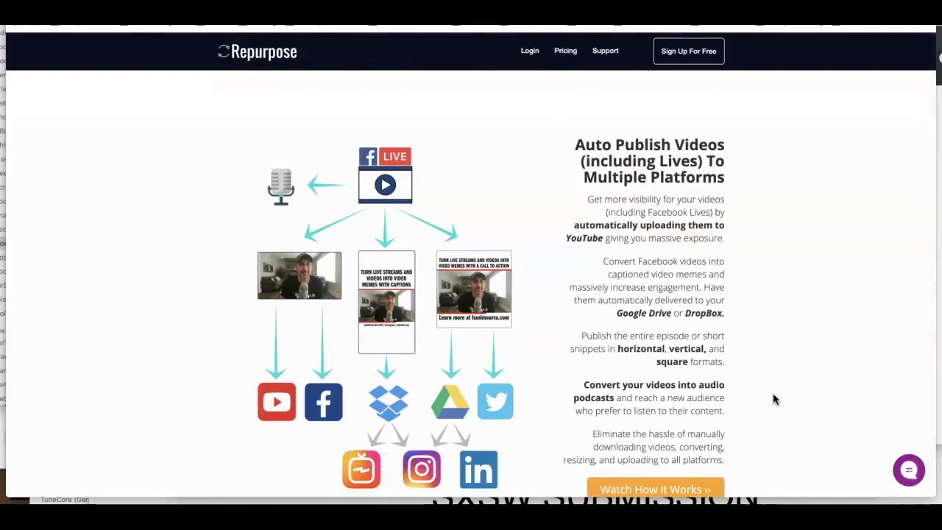
scroll(773, 399, "down", 1)
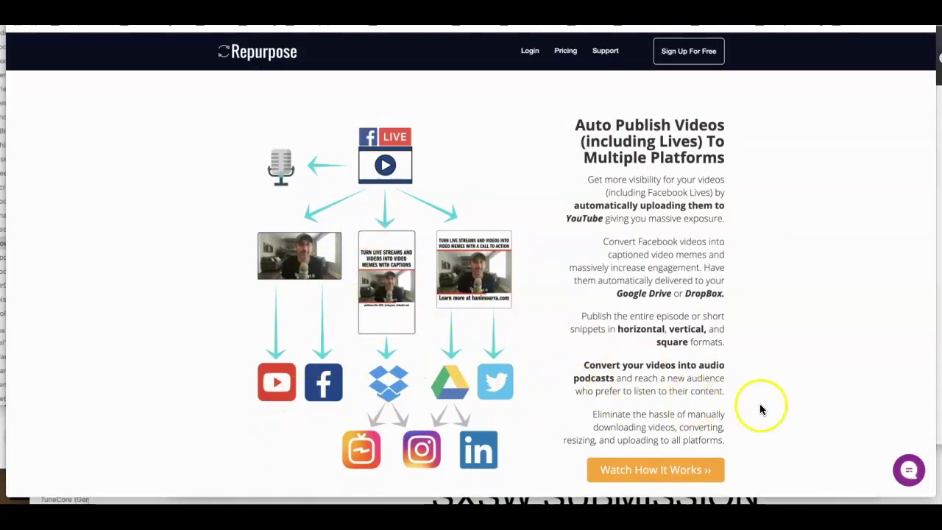
scroll(781, 412, "down", 2)
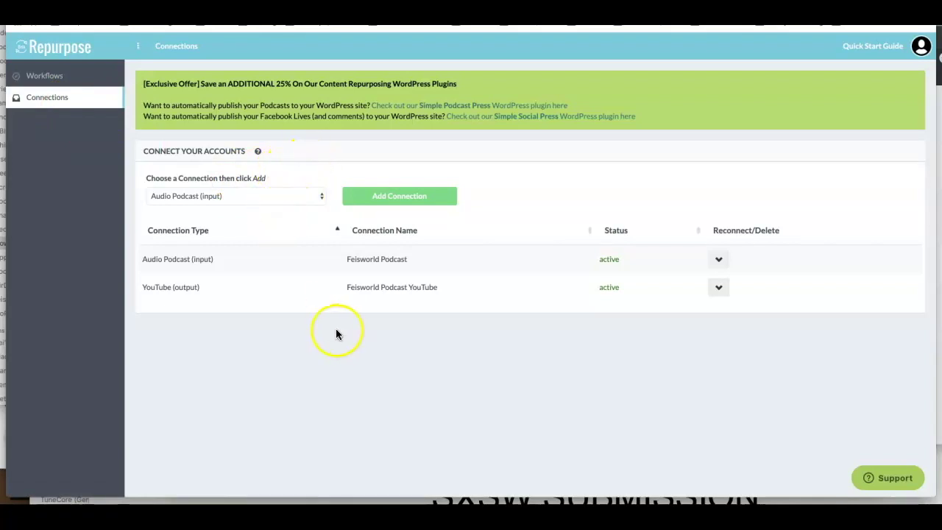
Step: Review the available connection types and the management options for the Feisworld Podcast audio connection, leaving both unchanged
left_click(254, 197)
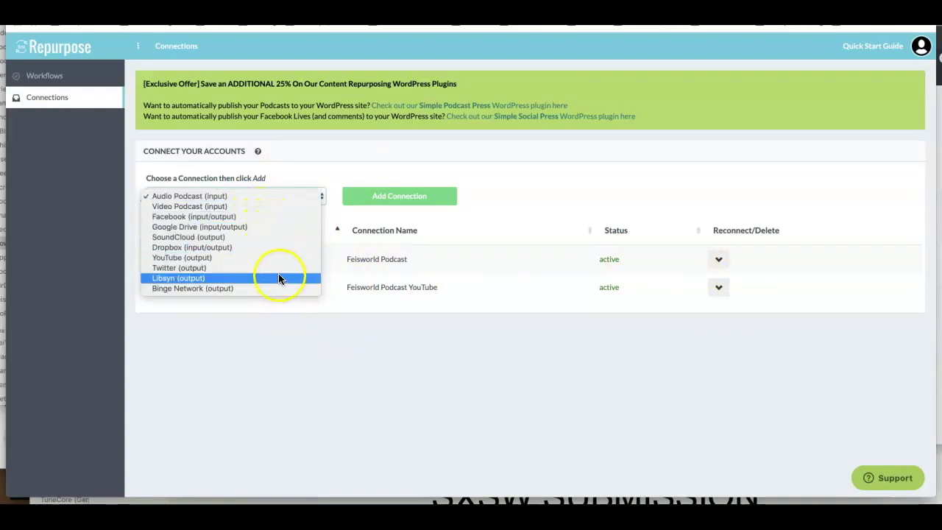
left_click(296, 305)
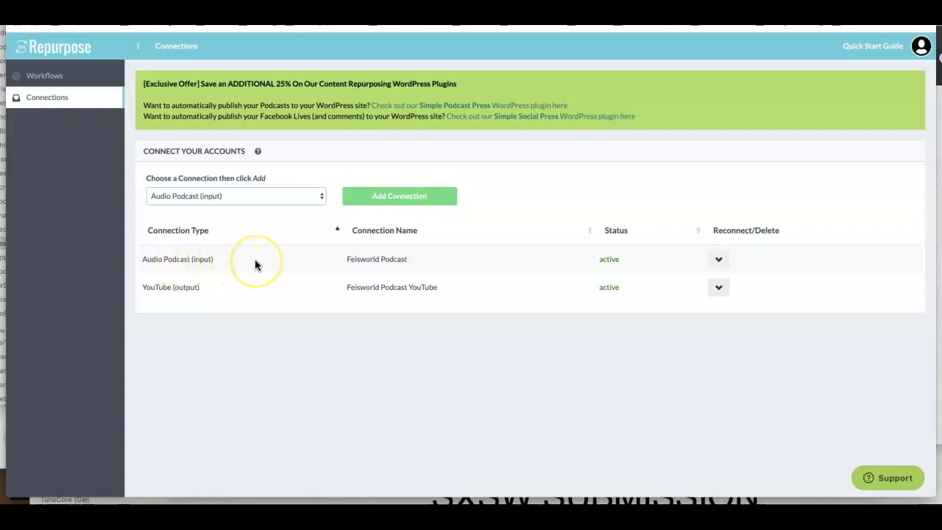
left_click(719, 259)
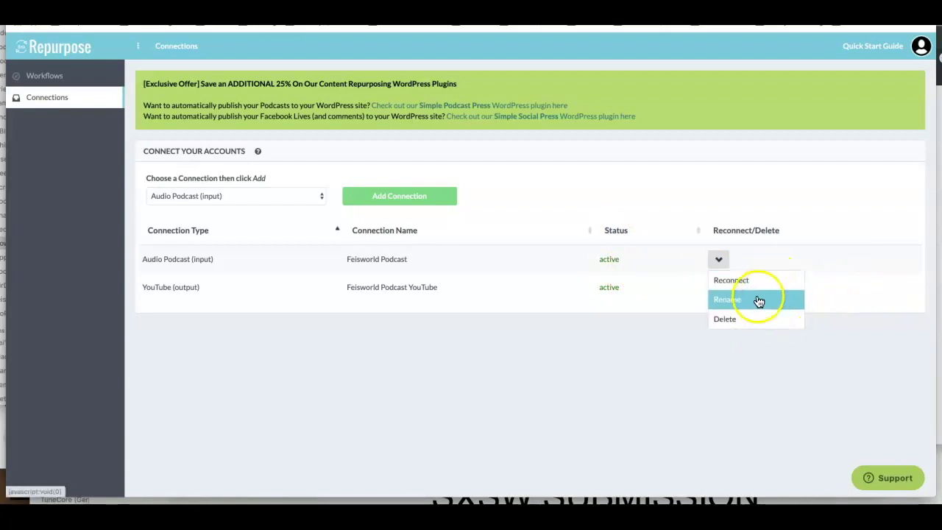
left_click(509, 340)
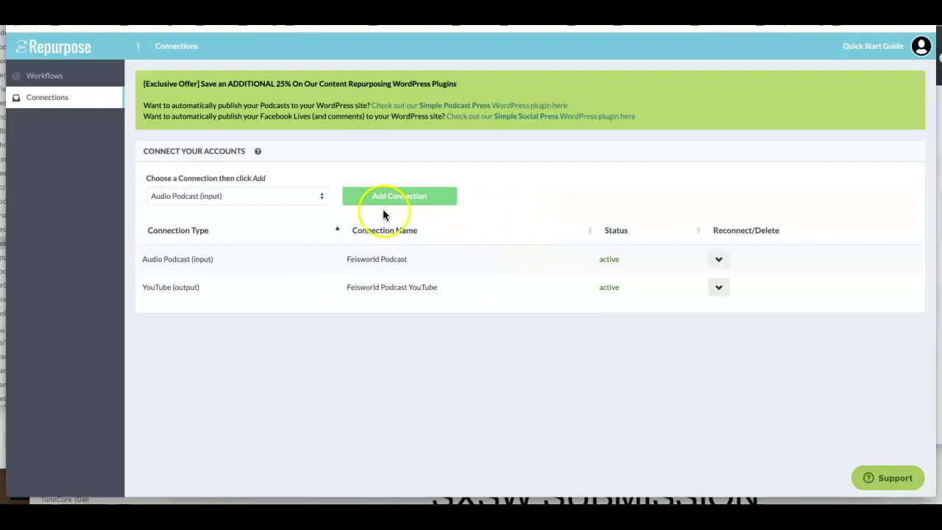
Step: Go to the workflows and look at the new-workflow wizard and the edit options of the Feisworld Podcast to YouTube workflow
left_click(53, 82)
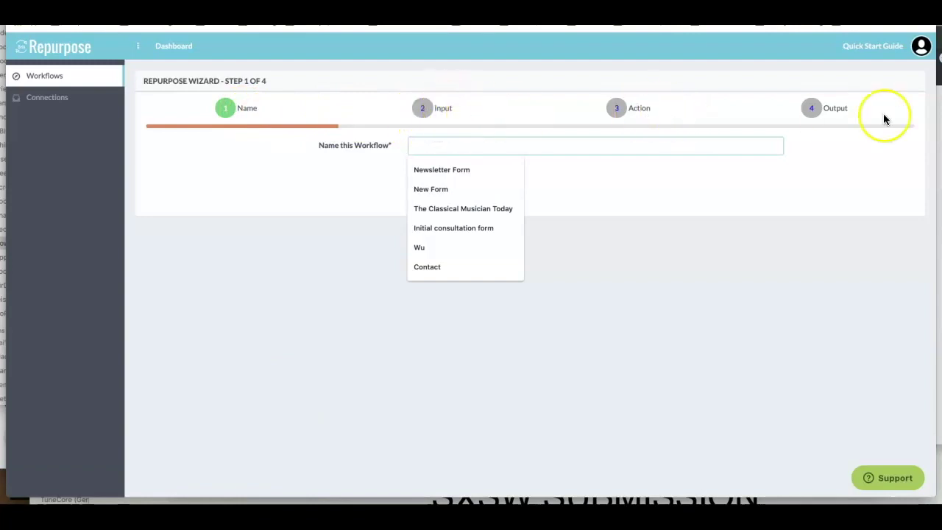
left_click(794, 291)
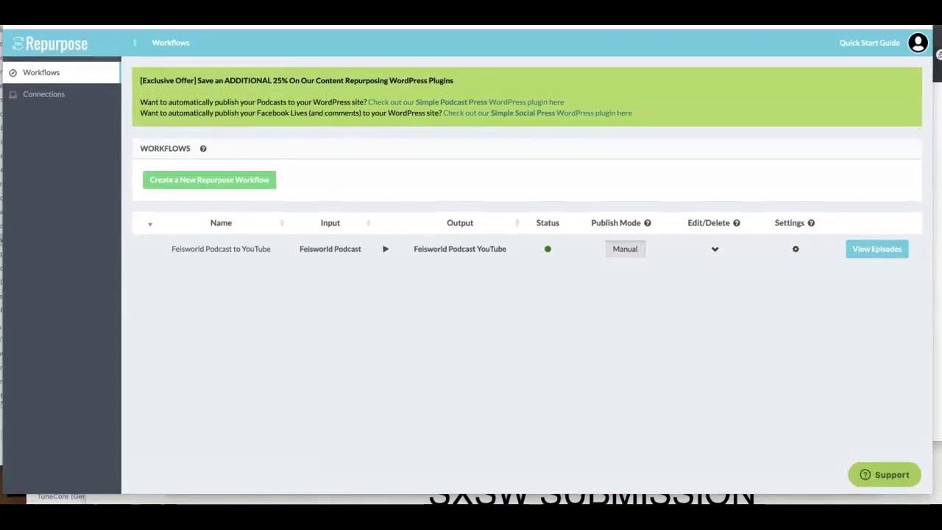
left_click(328, 301)
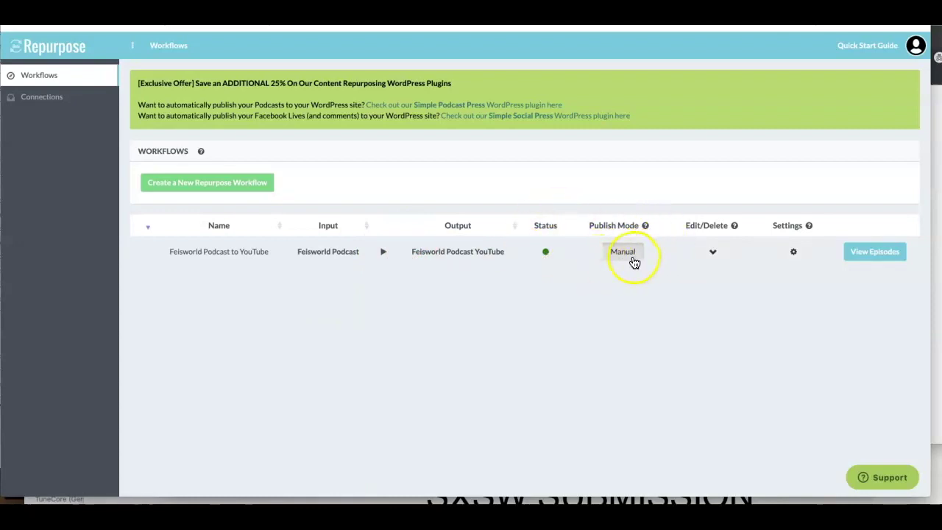
left_click(713, 252)
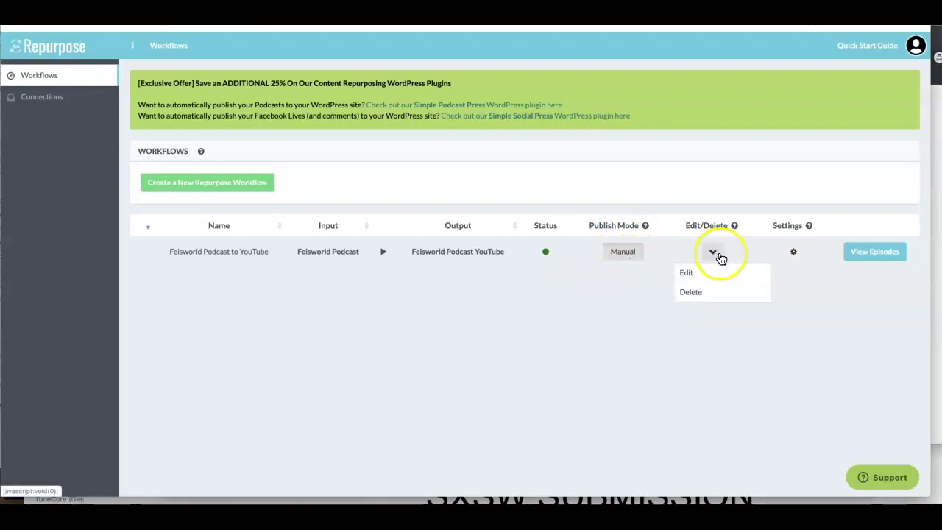
left_click(800, 326)
Step: Open the settings of the Feisworld Podcast to YouTube workflow and preview the first horizontal video template
left_click(796, 253)
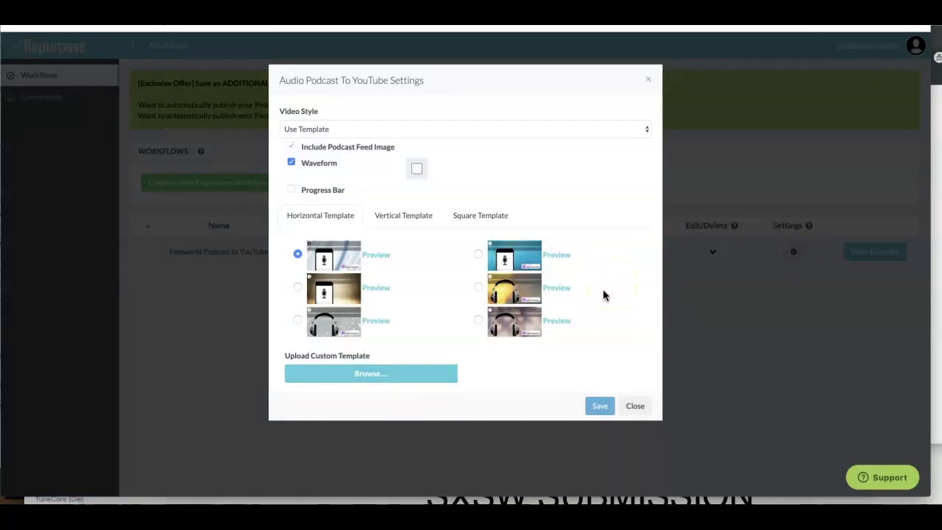
left_click(594, 295)
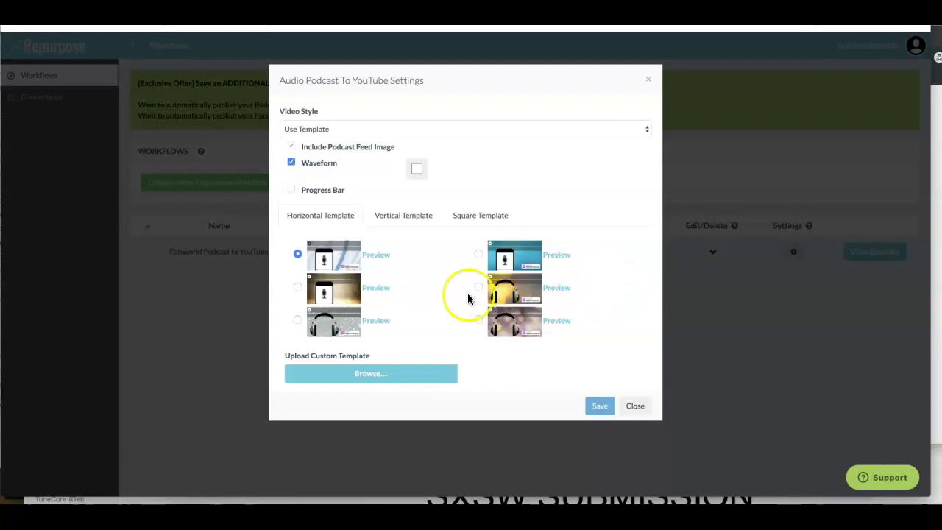
scroll(464, 299, "down", 1)
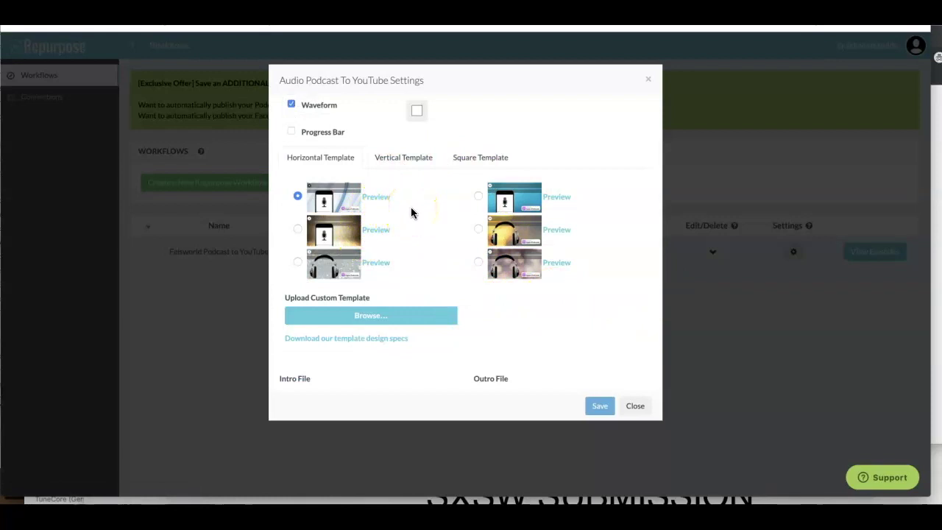
left_click(381, 197)
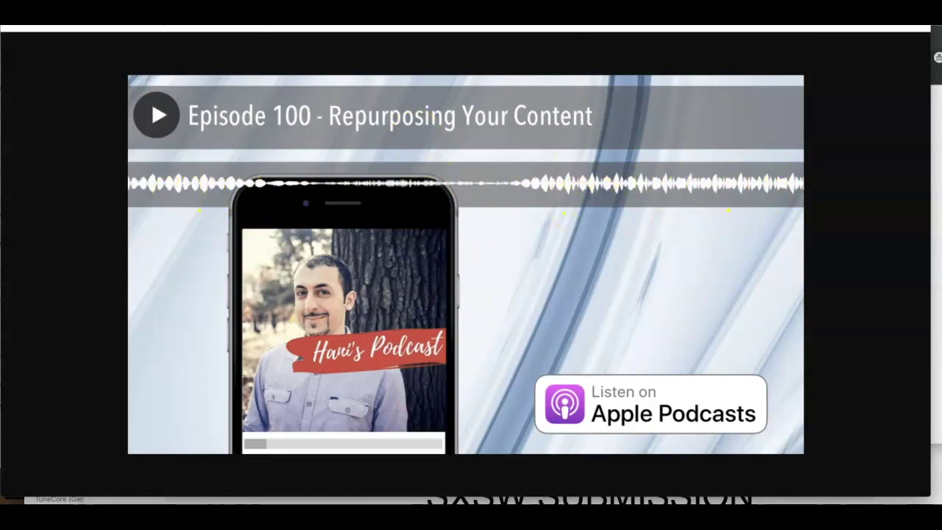
key("Escape")
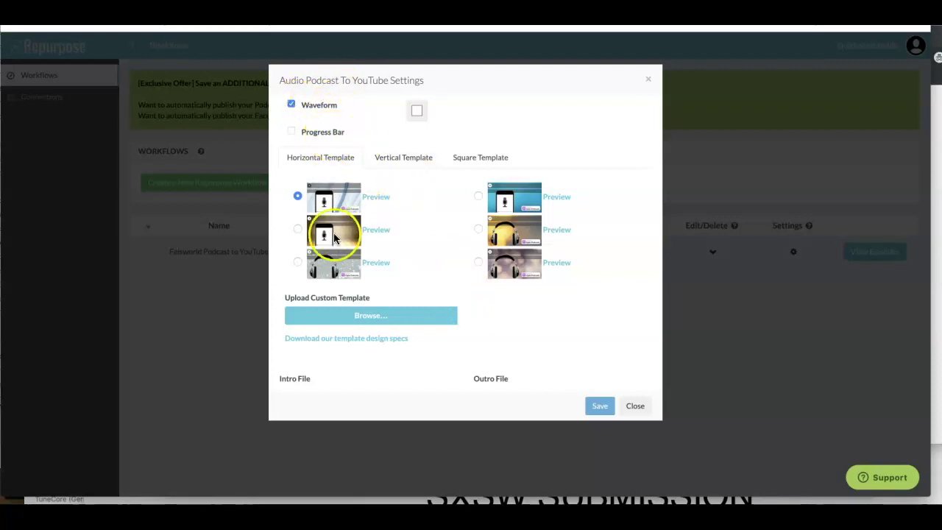
Step: Examine the intro/outro, auto-publish, call-to-action, keywords, privacy and category settings, and close the workflow settings without saving
scroll(433, 243, "down", 4)
scroll(433, 286, "down", 1)
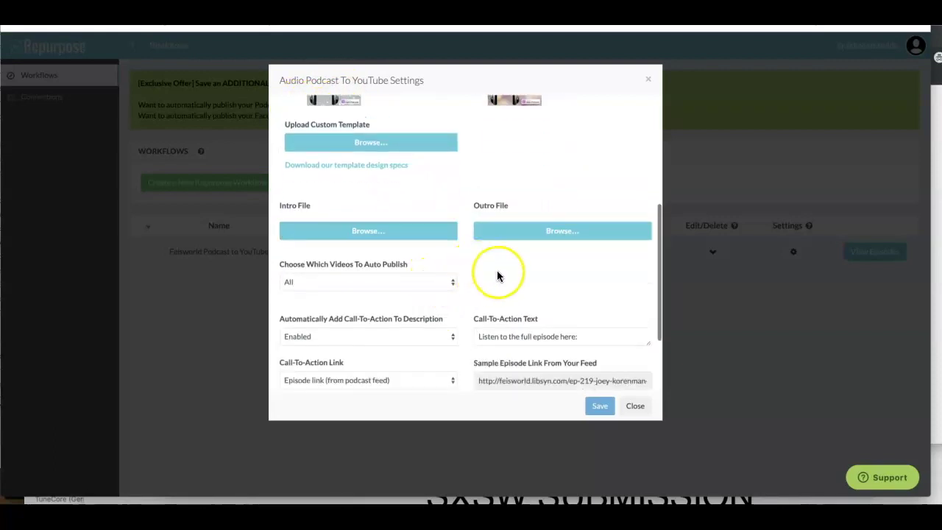
scroll(419, 288, "down", 3)
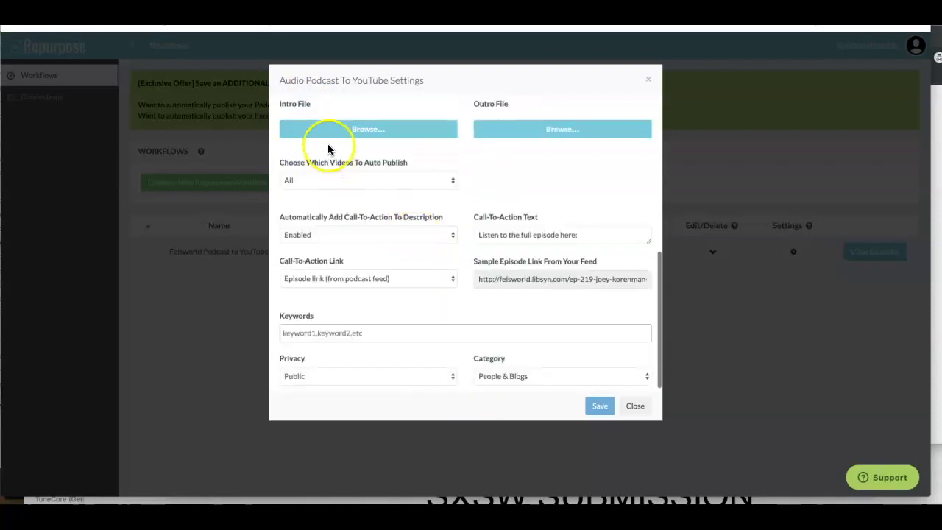
scroll(328, 149, "up", 1)
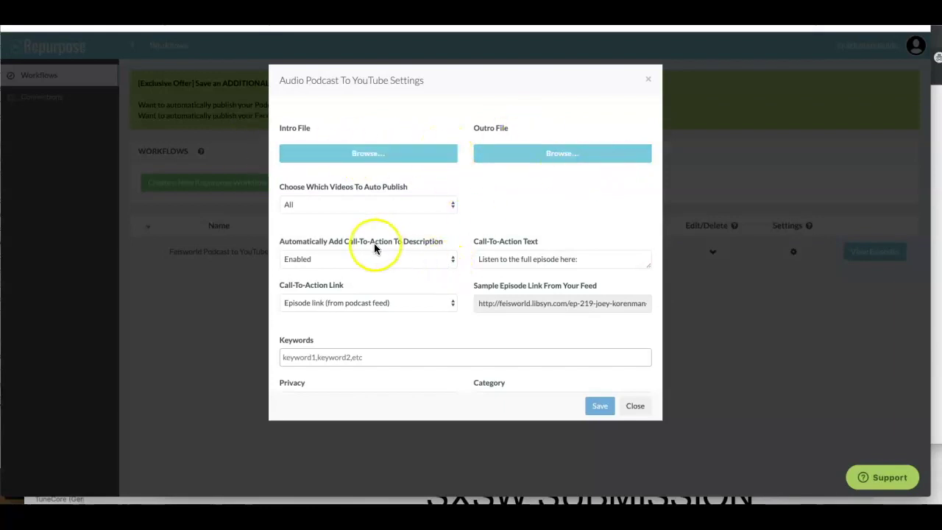
scroll(382, 244, "down", 1)
scroll(397, 246, "down", 1)
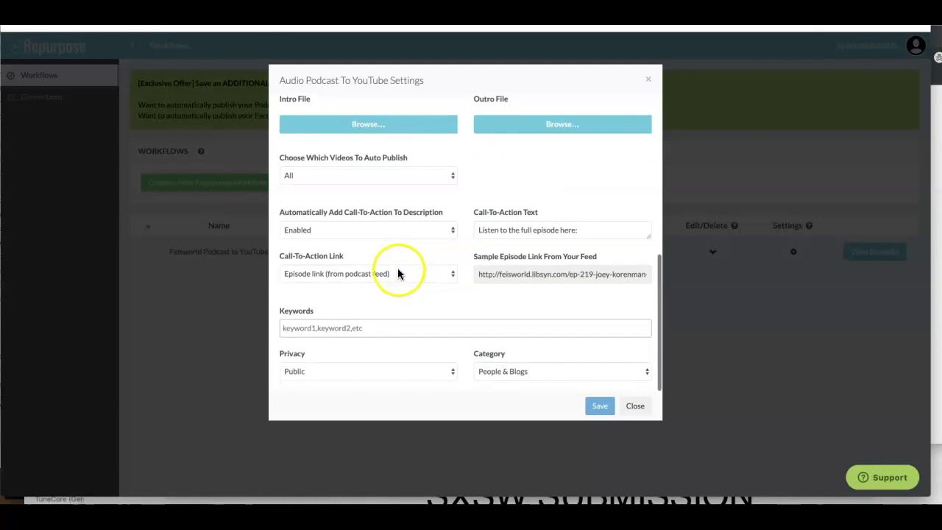
left_click(397, 326)
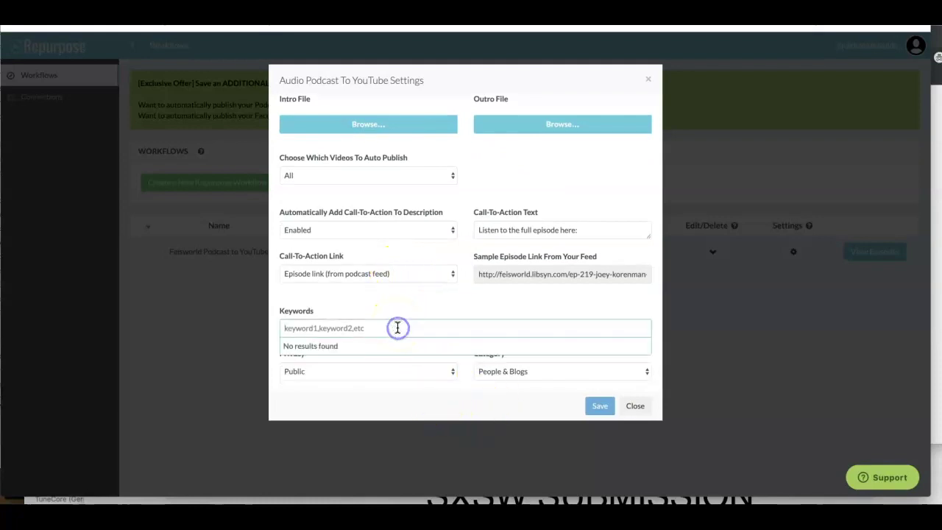
left_click(409, 307)
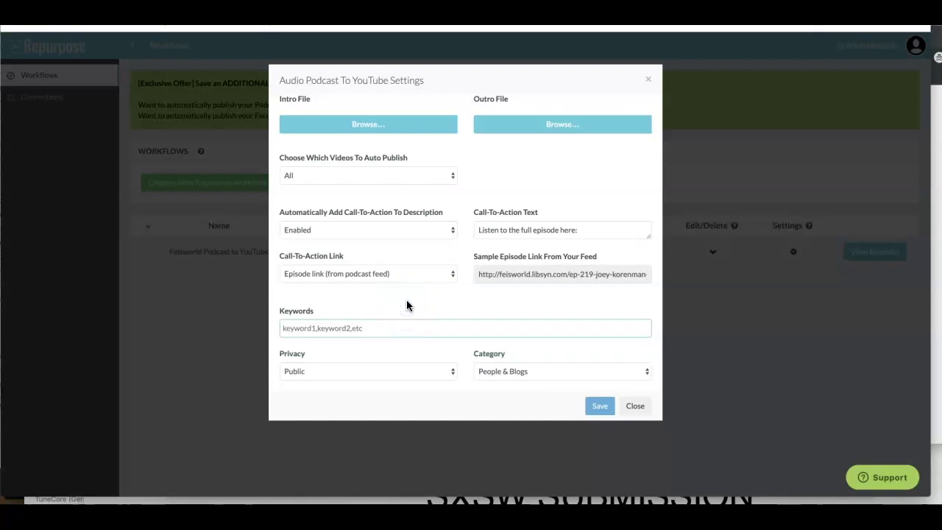
left_click(406, 309)
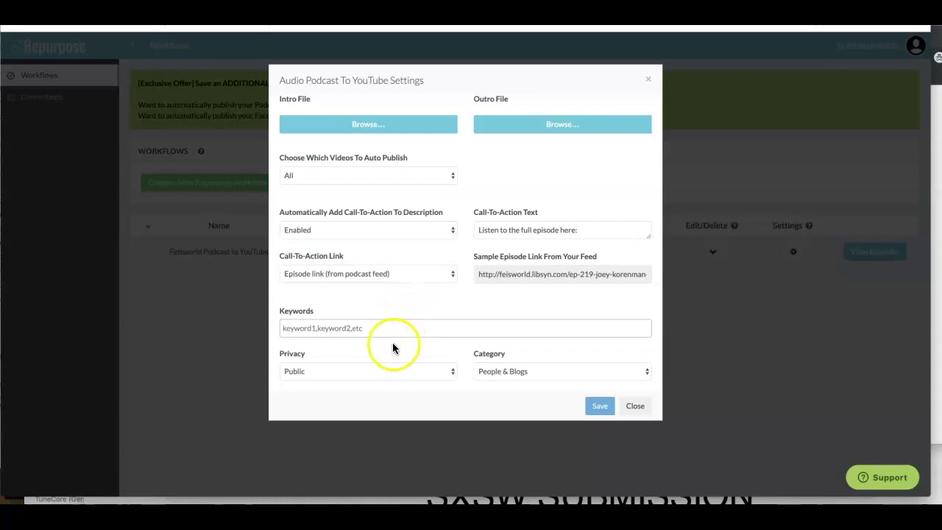
left_click(636, 406)
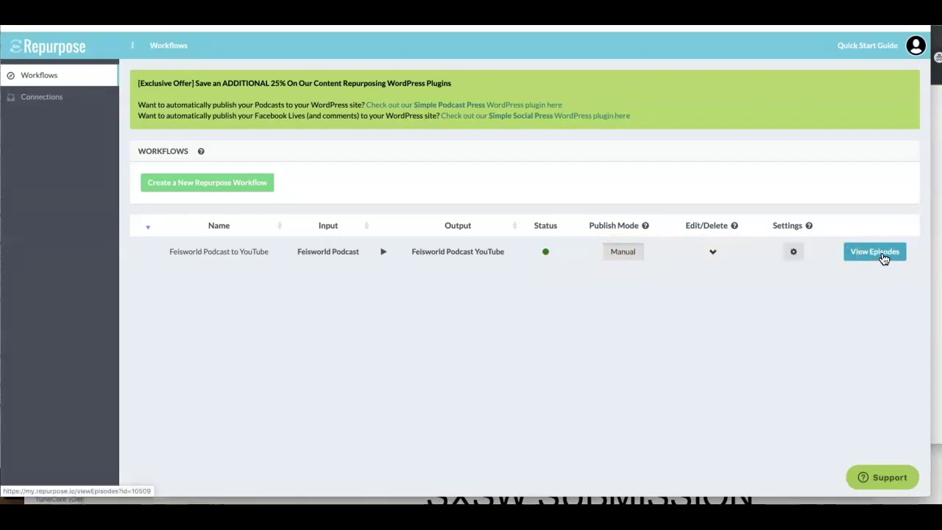
Step: Open the episode list of the Feisworld Podcast to YouTube workflow and review each episode's publishing status
left_click(882, 253)
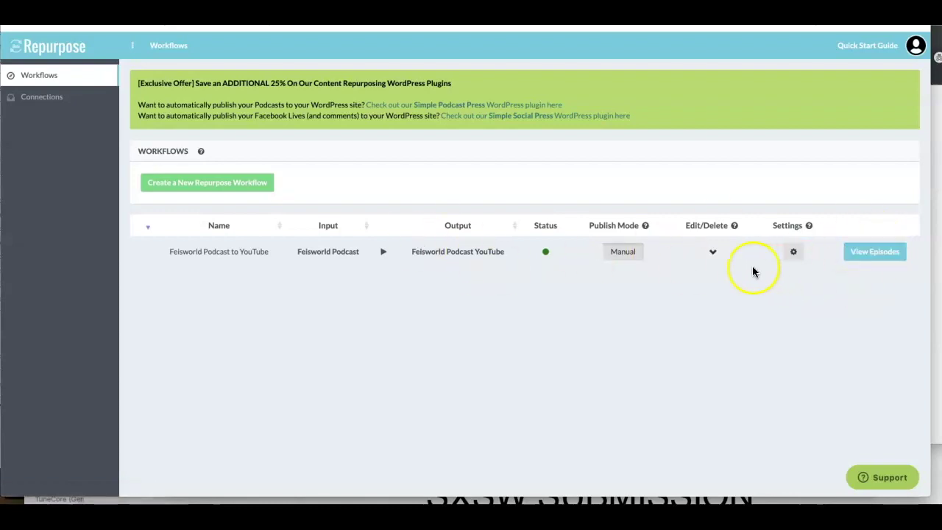
left_click(870, 254)
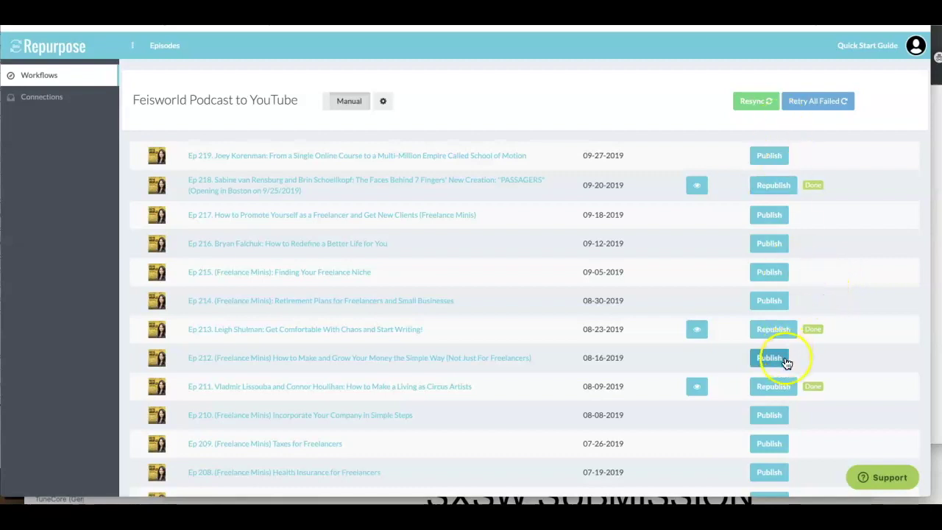
scroll(786, 415, "down", 1)
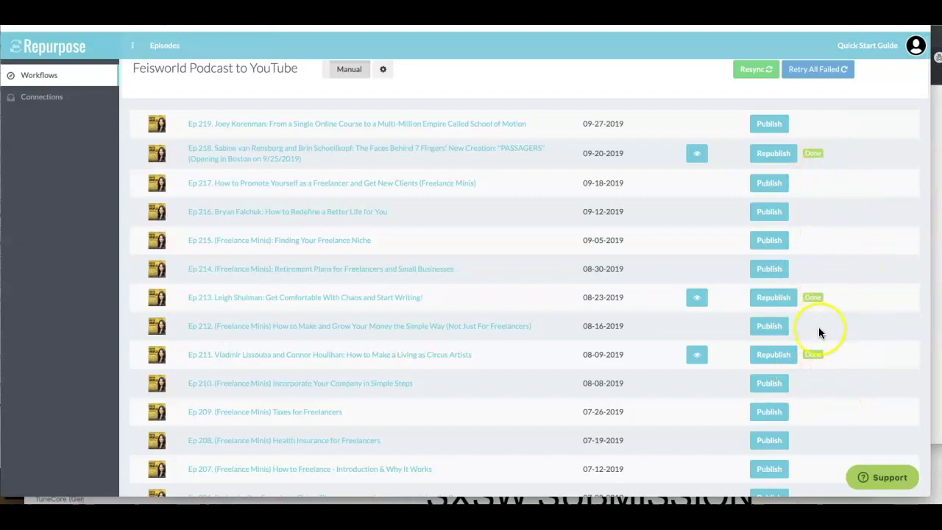
scroll(828, 402, "down", 1)
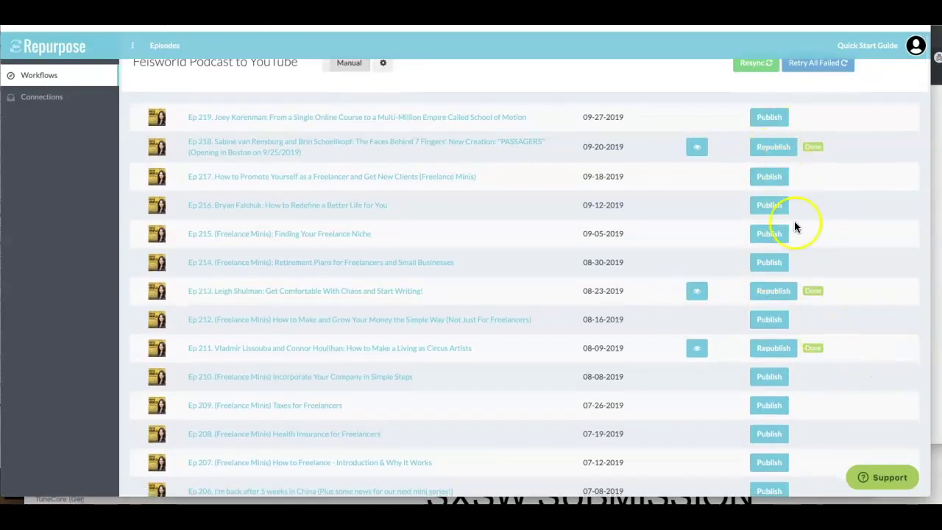
Step: Open the custom publish settings of episode 219 and look through its title and description
scroll(789, 395, "up", 2)
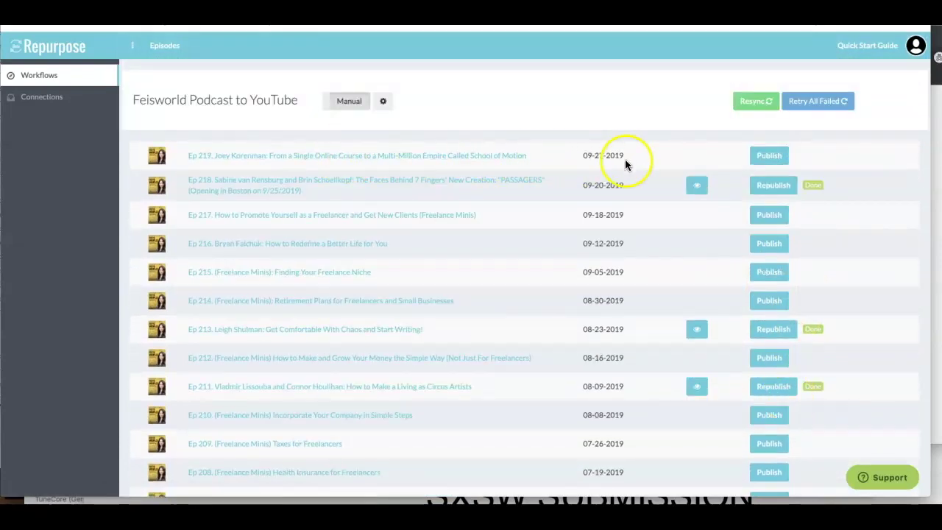
left_click(768, 161)
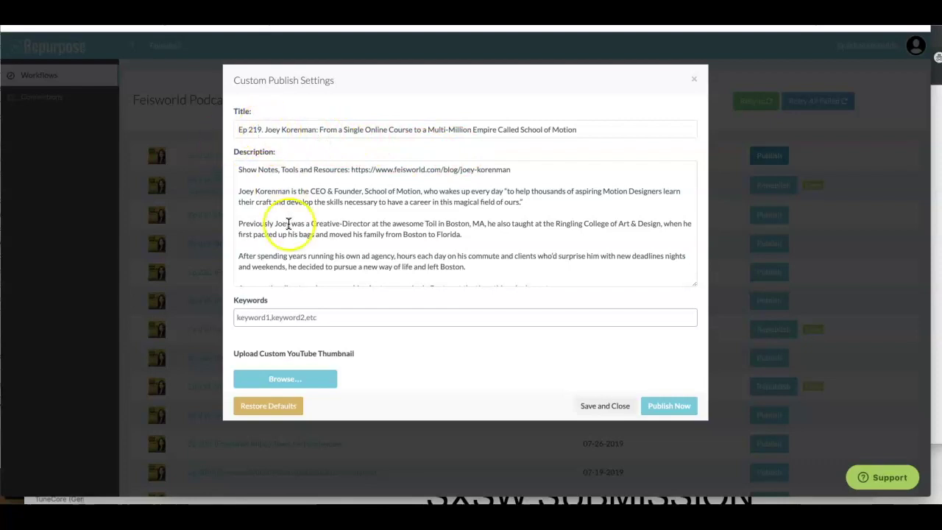
scroll(323, 239, "down", 3)
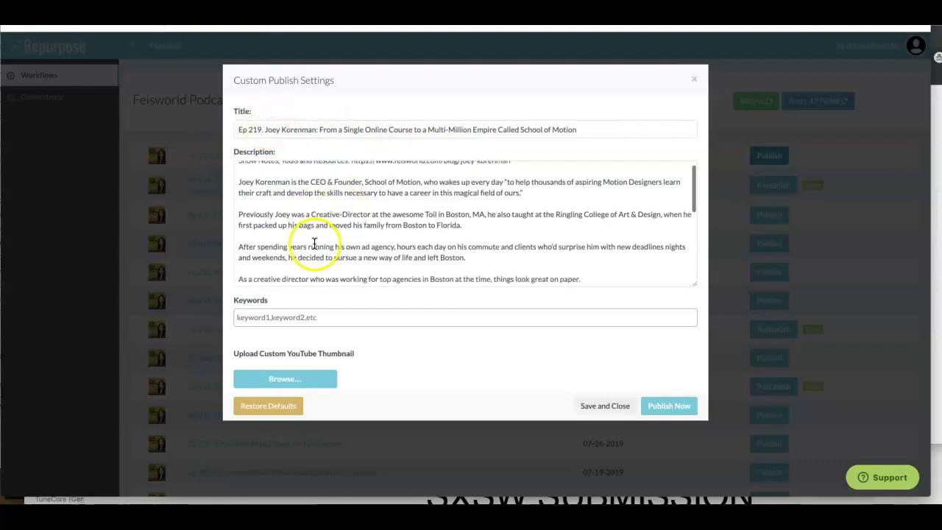
scroll(324, 238, "up", 3)
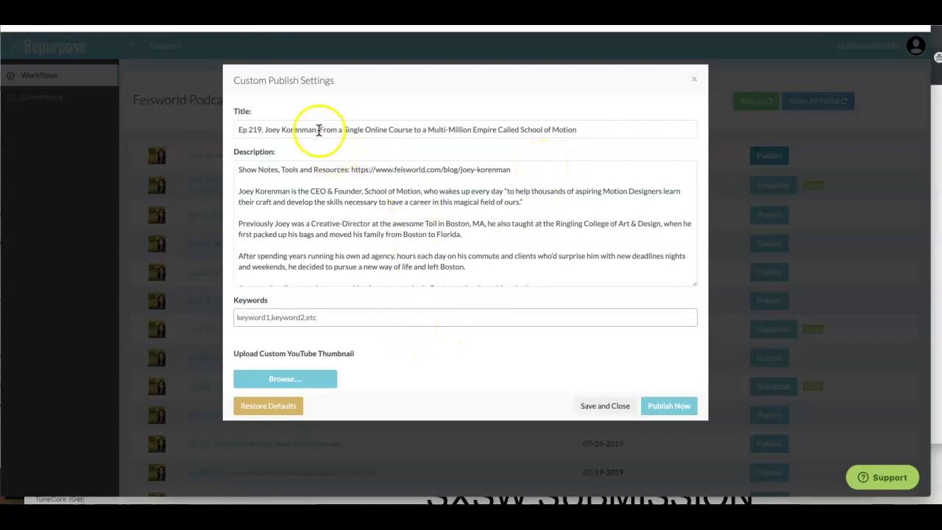
Step: Copy the guest's name from the episode title, and remove it along with the "Ep 219." prefix
left_click_drag(319, 131, 265, 130)
key("ctrl+c")
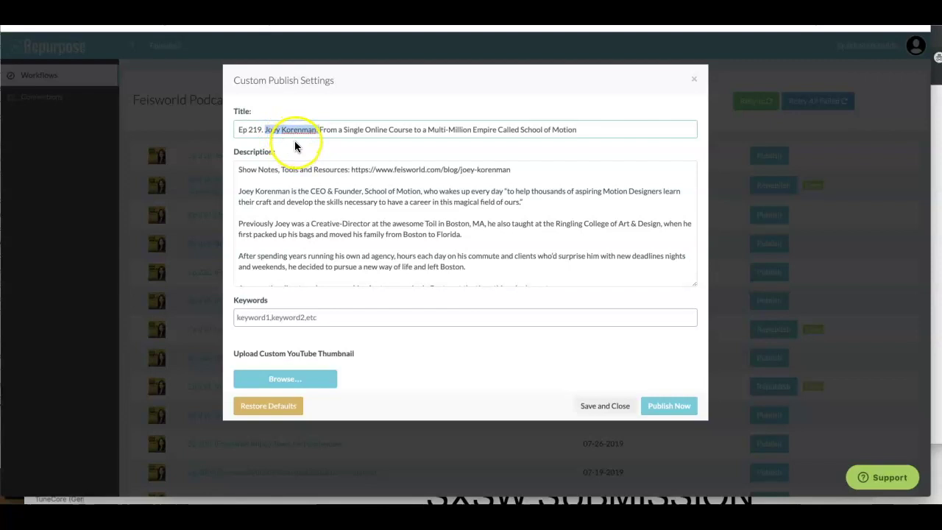
key("BackSpace")
key("BackSpace")
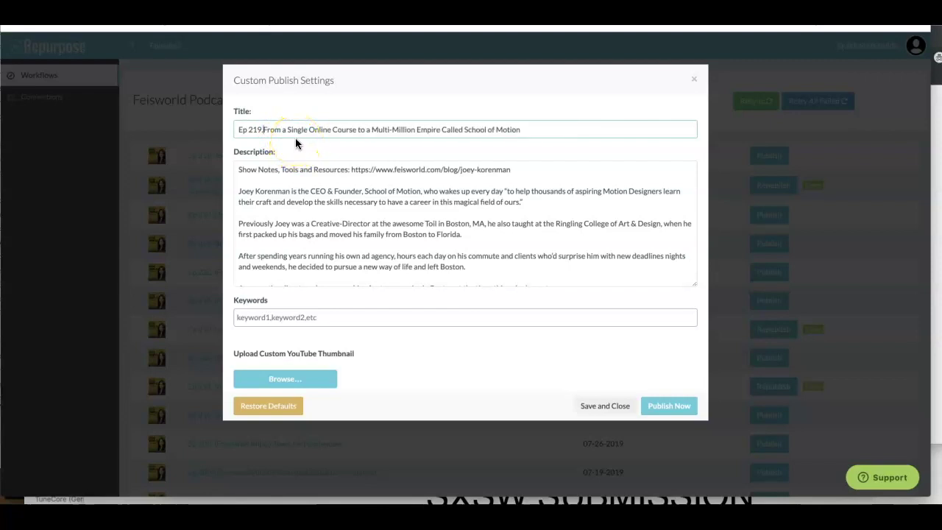
key("BackSpace")
key("BackSpace")
key("BackSpace")
key("BackSpace")
key("BackSpace")
key("BackSpace")
key("BackSpace")
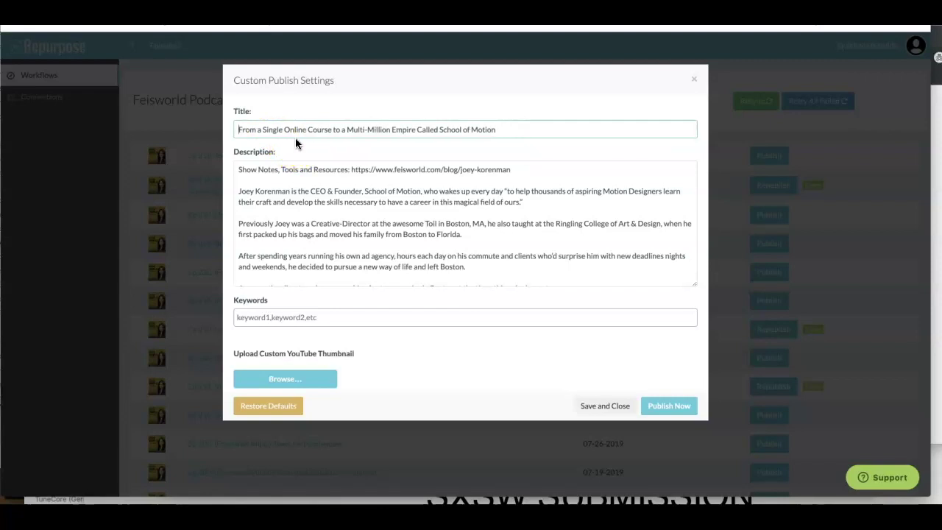
Step: Make the title begin with "How to go from a Single Online Course"
type("How to ")
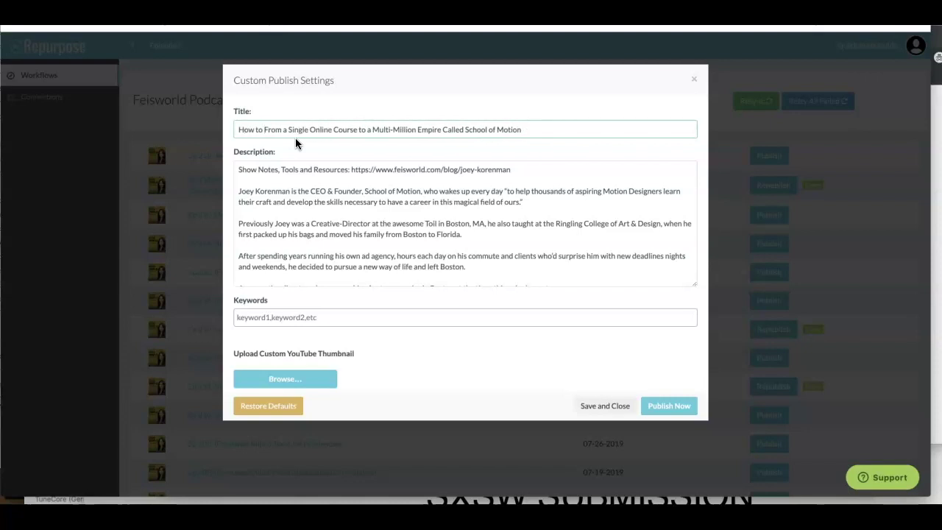
type("go")
key("Delete")
type("f")
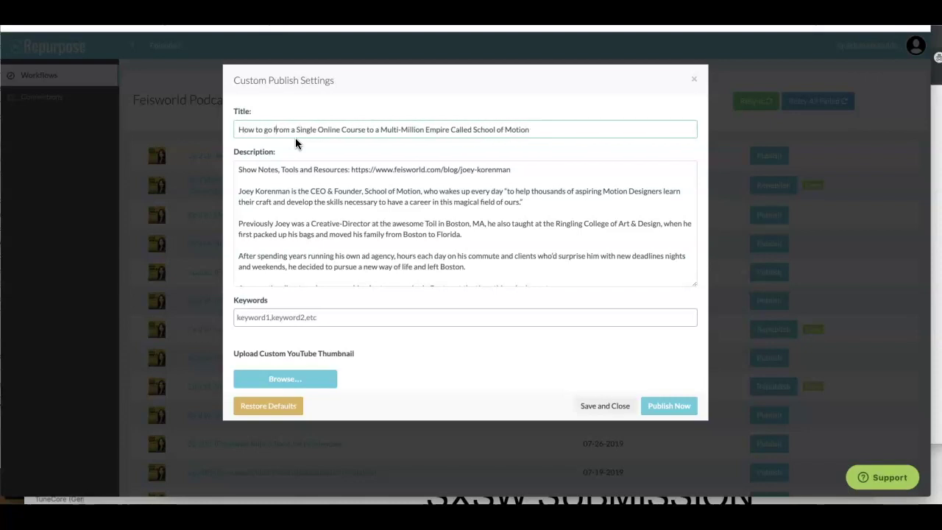
Step: Append "|", the copied guest's name with its colon, and "Feisworld Podcast" to the end of the title
left_click(320, 109)
left_click(343, 136)
left_click(556, 130)
type("|")
key("ctrl+v")
type("Feisworld Podcast")
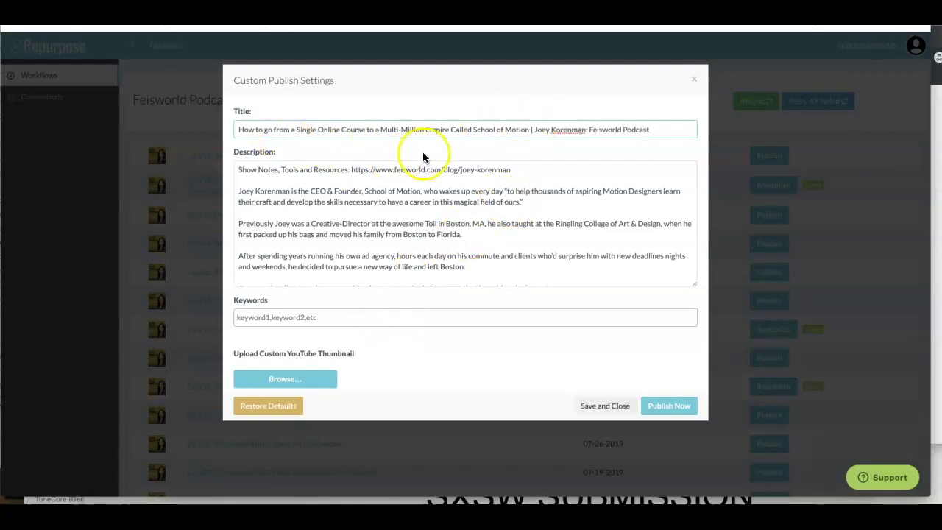
Step: Add the "Connect with me on social:" block from the Notes template, with website, Instagram, Twitter, Facebook and LinkedIn links, to the end of the description
left_click(400, 204)
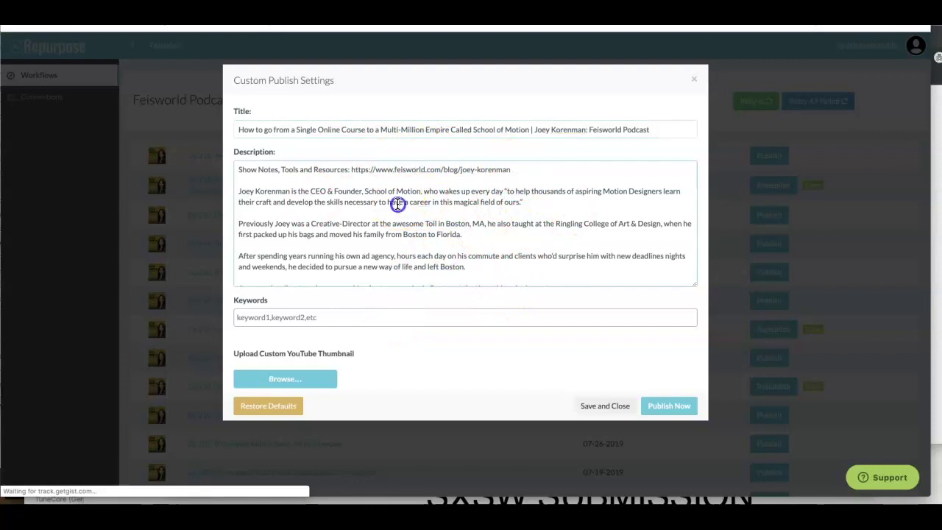
scroll(400, 204, "down", 8)
left_click(387, 270)
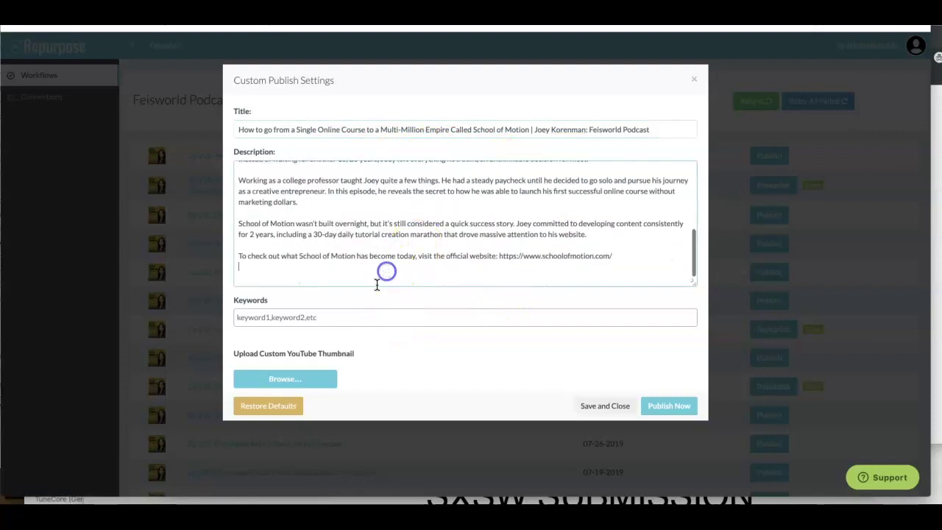
left_click(405, 503)
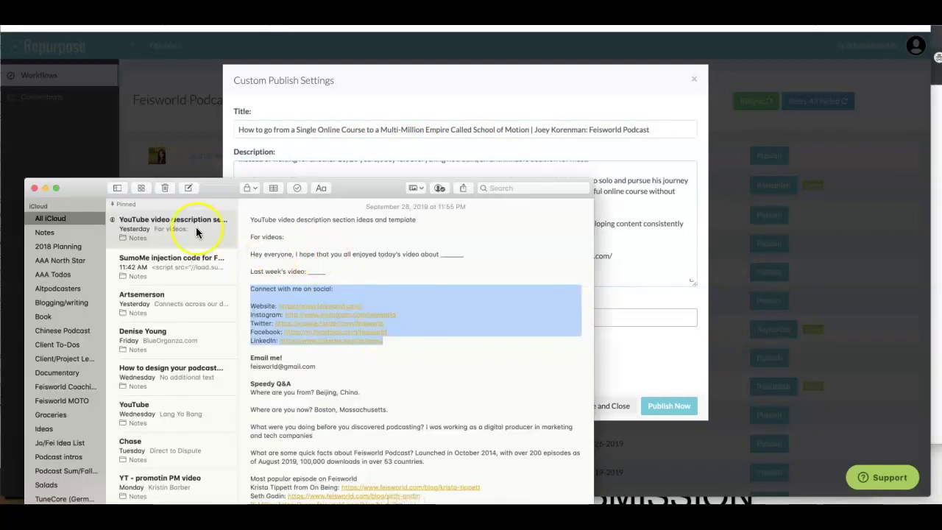
left_click(663, 243)
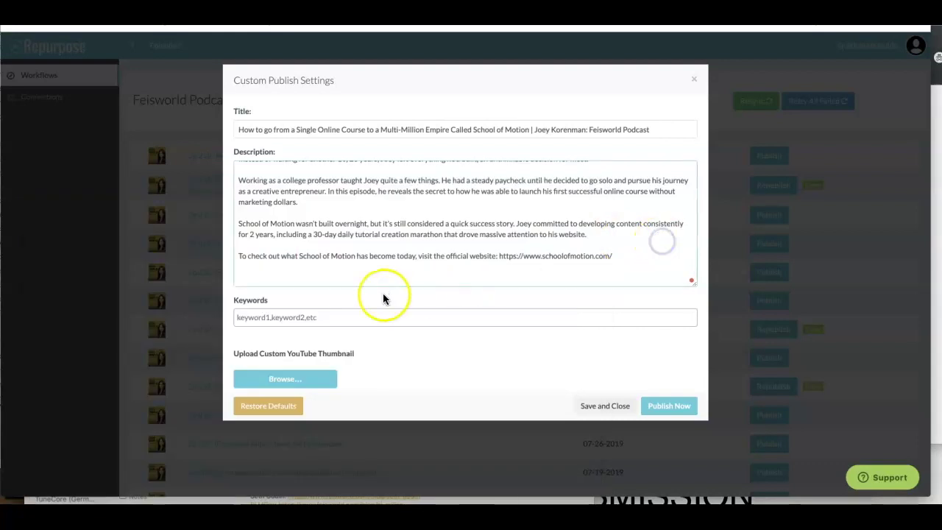
left_click(388, 275)
type("Connect with me on social:  Website: https://www.feisworld.com/ Instagram: http://www.instagram.com/feisworld Twitter: https://mobile.twitter.com/feisworld Facebook: https://m.facebook.com/feisworld LinkedIn: https://www.linkedin.com/in/feiwu")
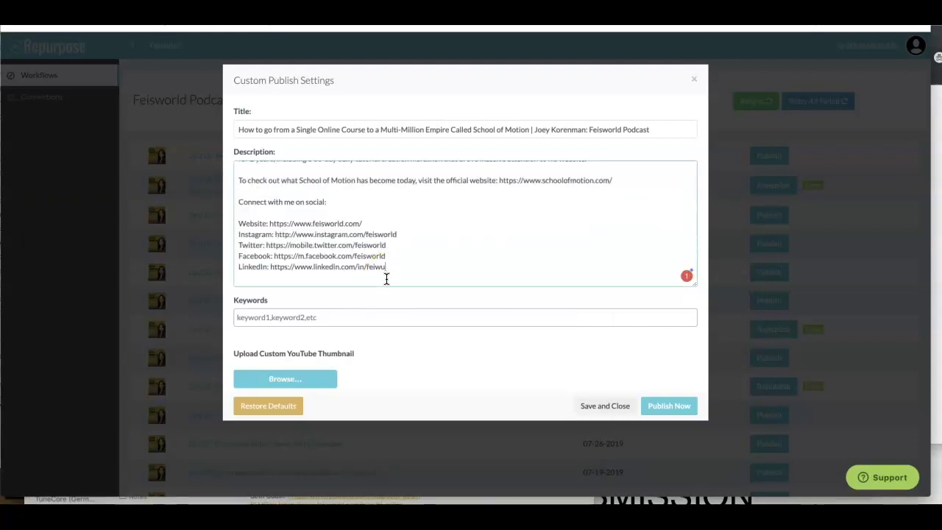
Step: Add the guest's name and "school of motion" as keywords for the episode
left_click(363, 318)
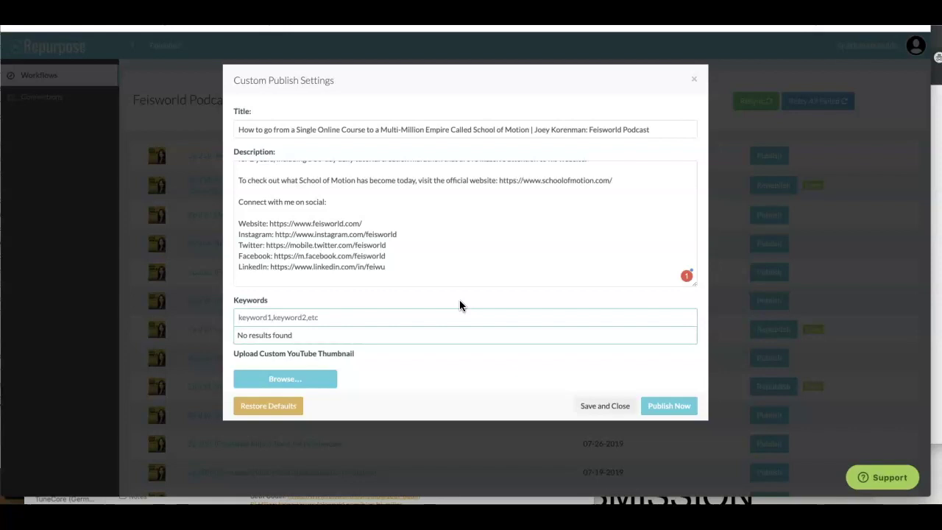
type("Connect with me on social: Website: https://www.feisworld.com/ Instagram: http://www.instagram.com/feisworld Twitter: https://mobile.twitter.com/feisworld Facebook: https://m.facebook.com/feisworld LinkedIn: https://www.linkedin.com/in/feiwu")
key("ctrl+z")
type("joey korenman")
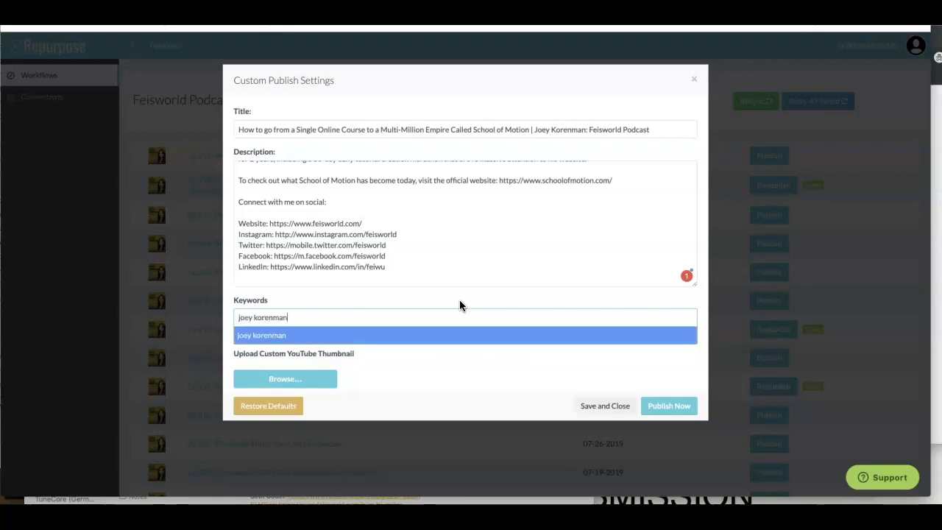
key("Return")
type("school of m")
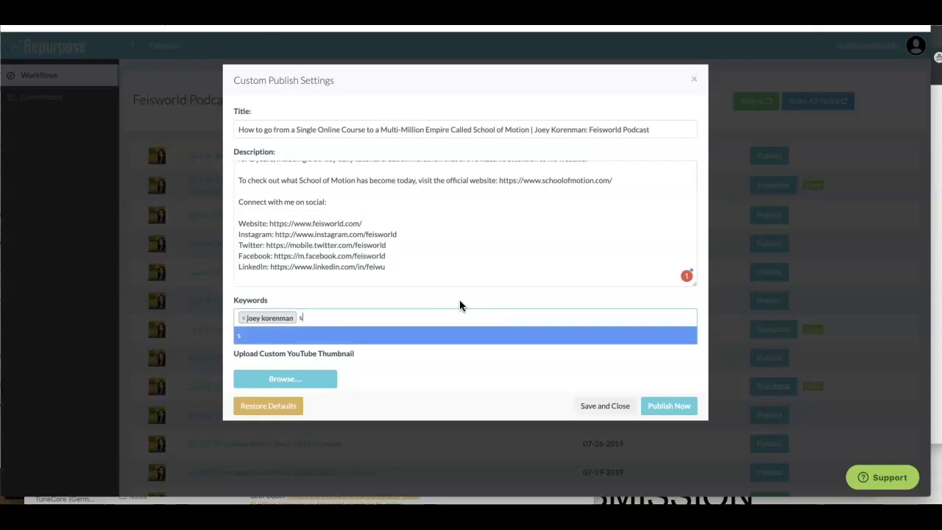
type("otion")
key("Return")
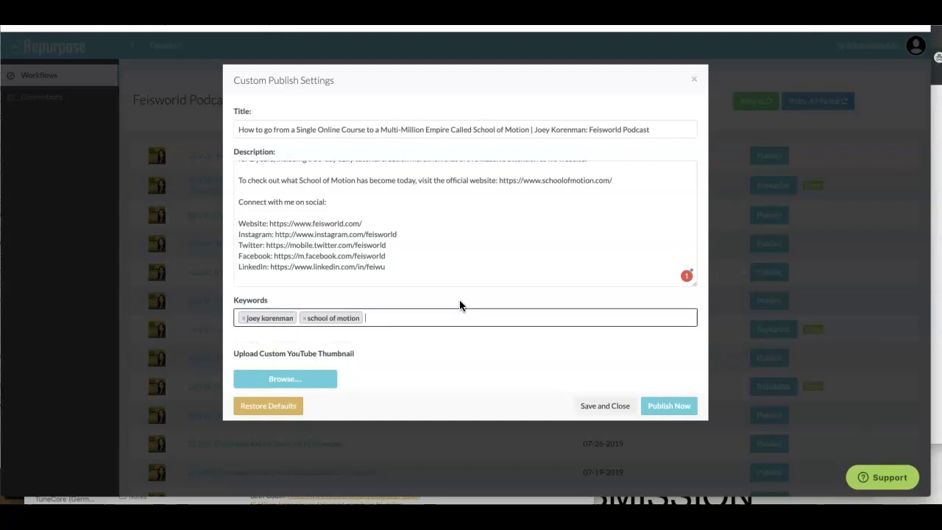
Step: Add the keywords "feisworld", "feisworld podcast" and "online course"
type("feisworld")
key("Return")
type("feisworld")
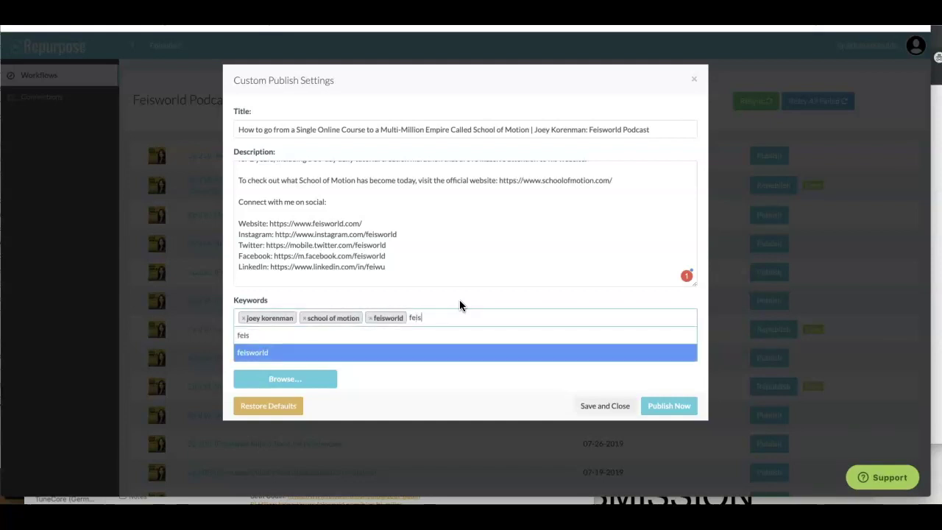
type(" podcast")
key("Return")
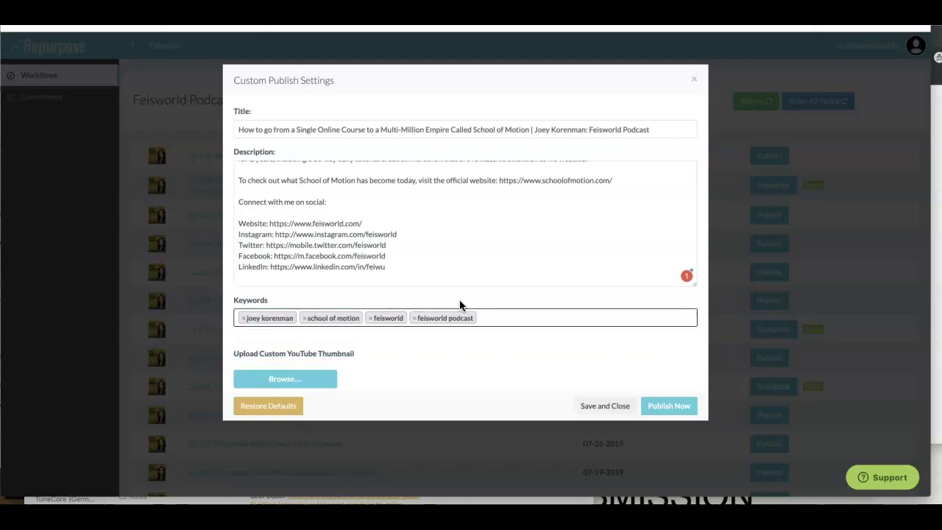
type("online course")
key("Return")
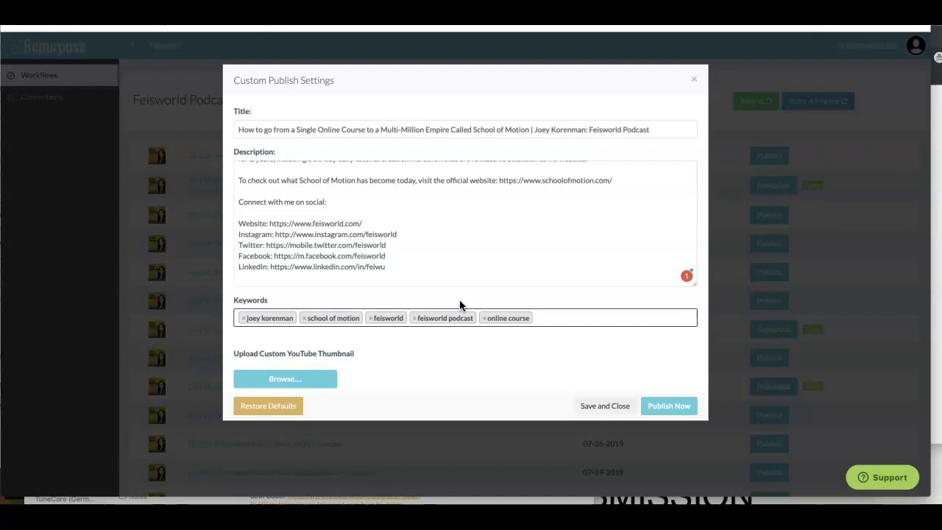
Step: Add "making money" as another keyword
key("Down")
type("mkaing mo")
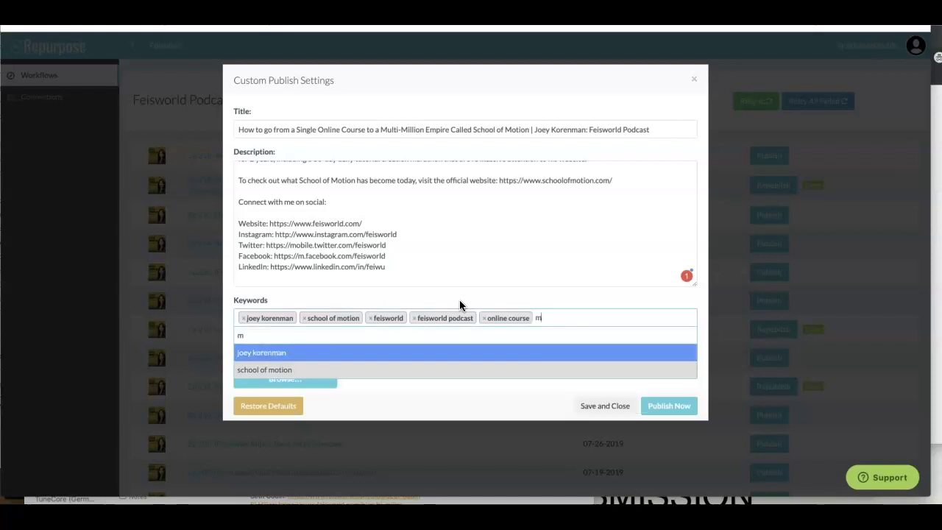
key("BackSpace")
key("BackSpace")
key("BackSpace")
key("BackSpace")
key("BackSpace")
key("BackSpace")
key("BackSpace")
key("BackSpace")
type("aking money")
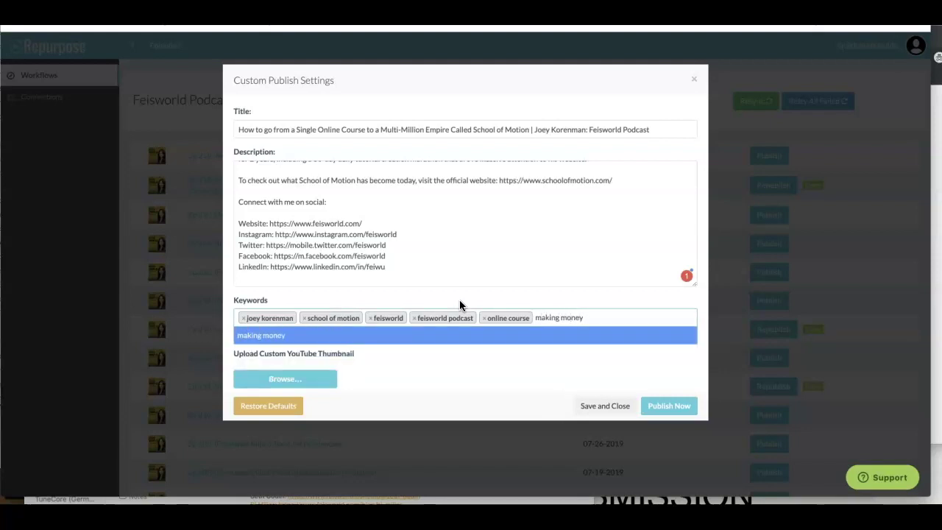
key("Return")
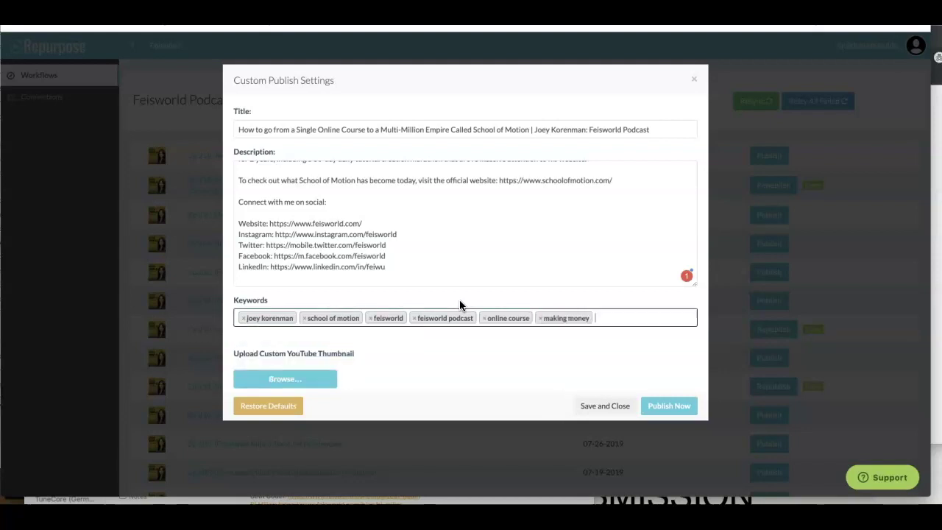
left_click(458, 326)
Step: Upload the "$4M Online Academy" image from the Downloads folder as the custom YouTube thumbnail and publish the episode
scroll(503, 286, "down", 1)
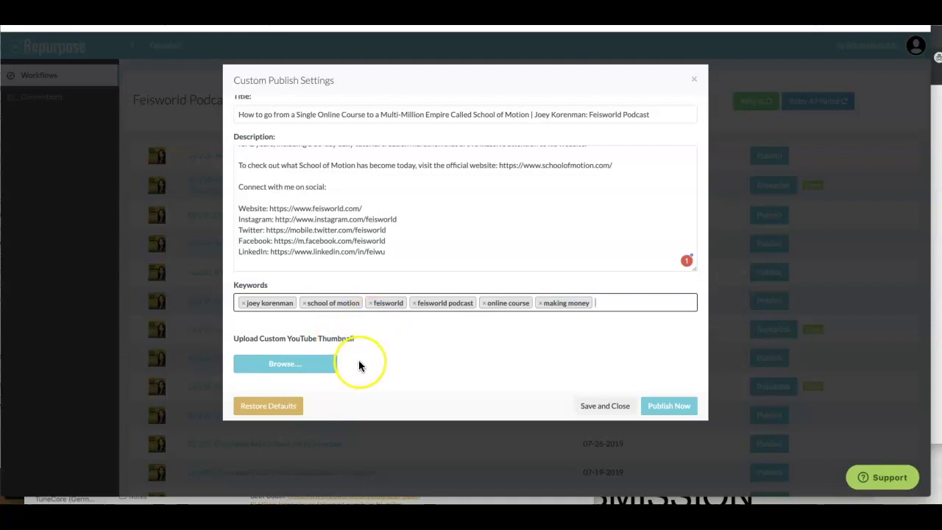
left_click(314, 371)
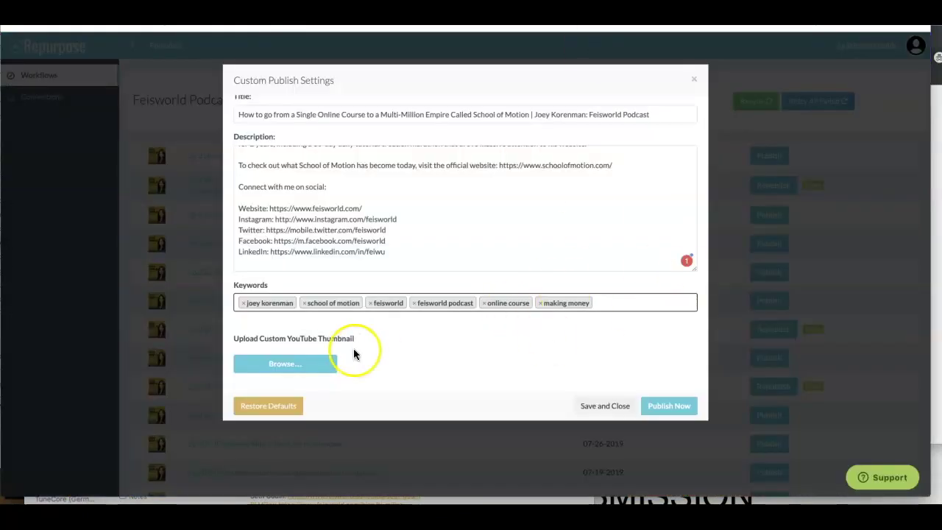
left_click(303, 364)
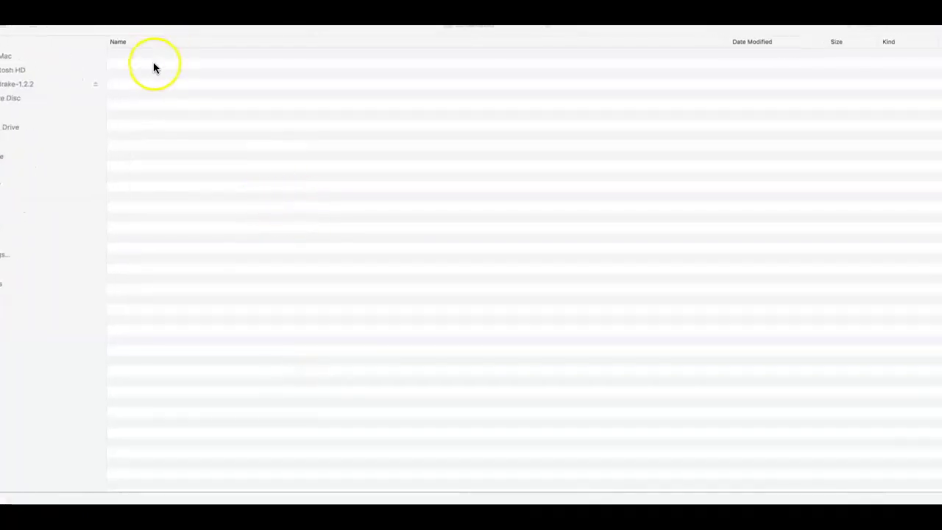
left_click(21, 294)
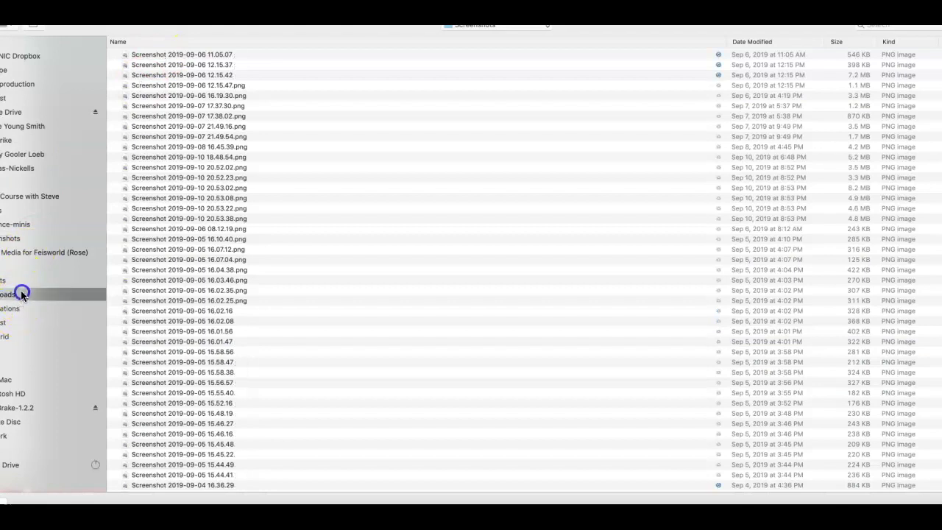
double_click(178, 56)
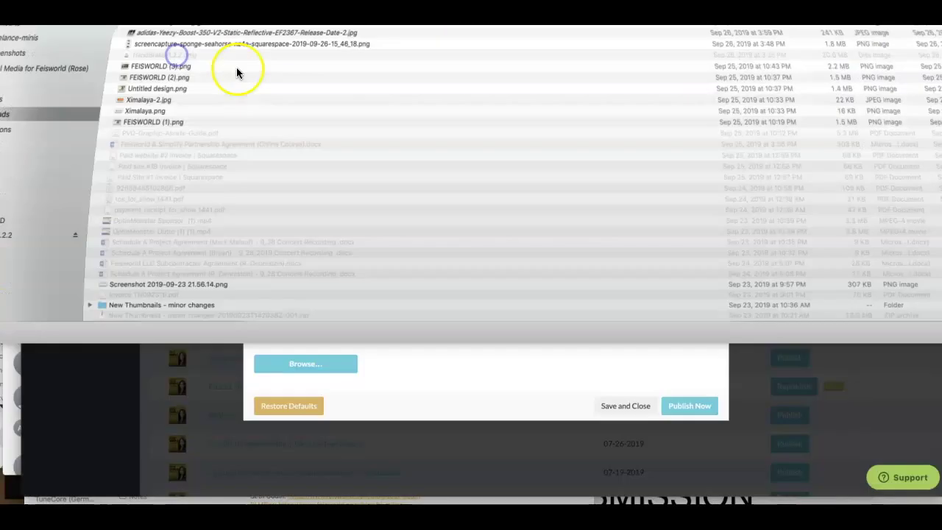
scroll(430, 331, "down", 3)
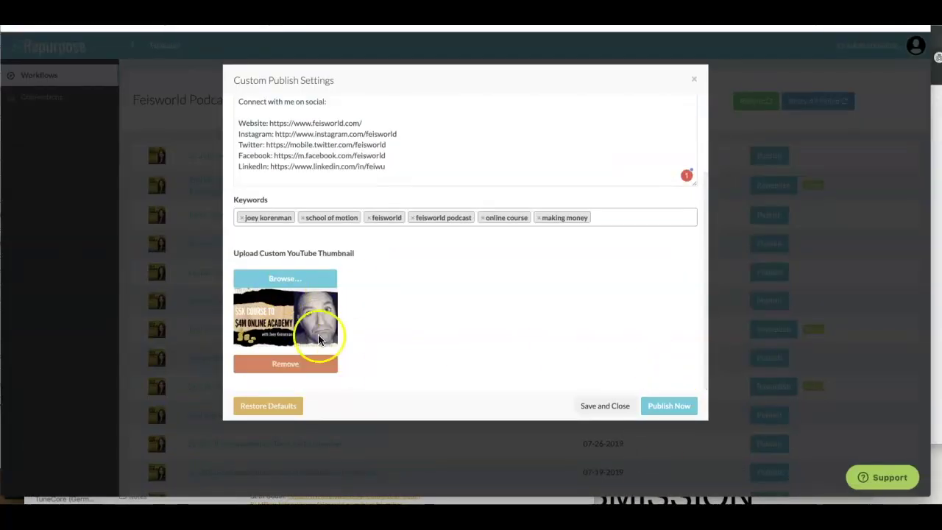
left_click(672, 405)
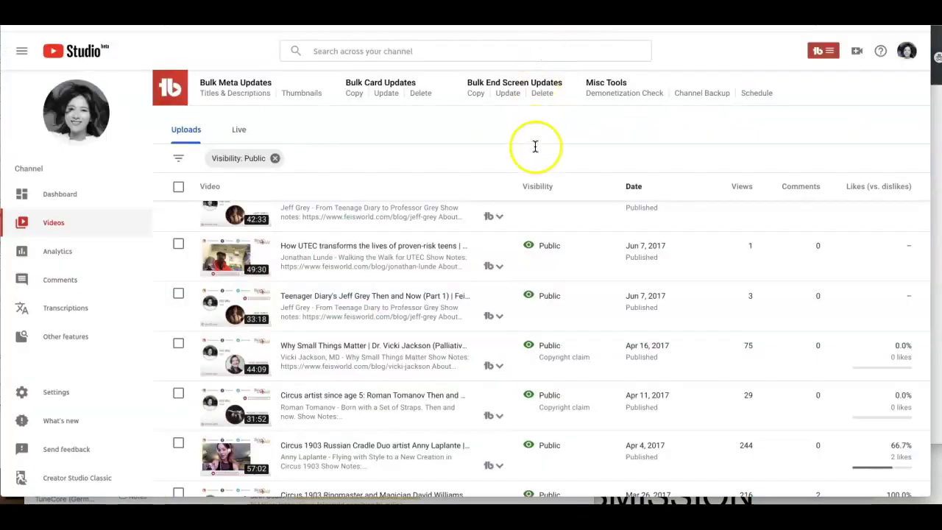
Step: Switch to YouTube Studio and look through the channel's public uploads, comparing their thumbnails, titles and view counts
scroll(466, 296, "up", 10)
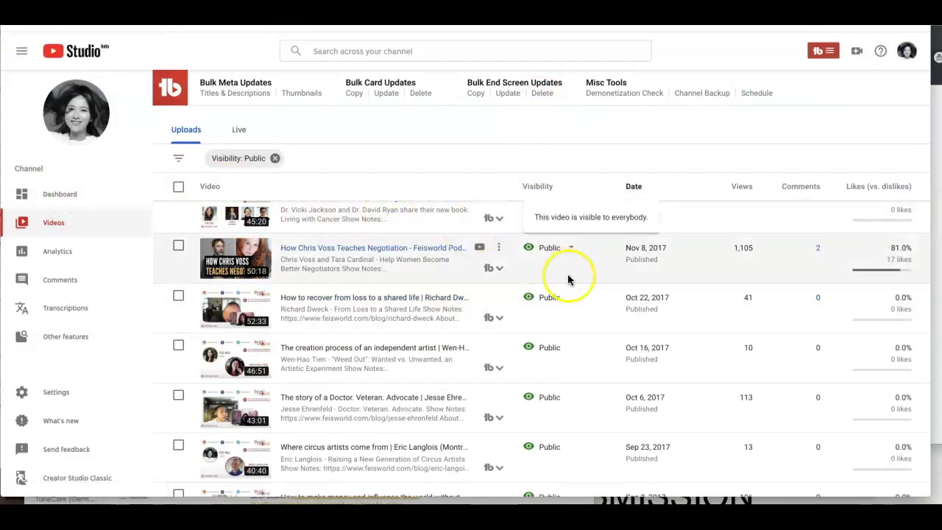
scroll(446, 305, "up", 3)
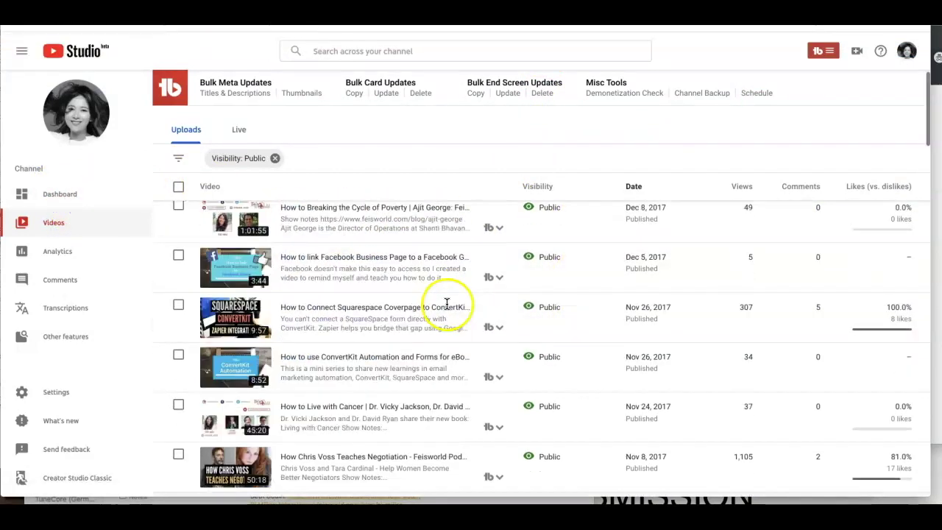
scroll(404, 358, "down", 10)
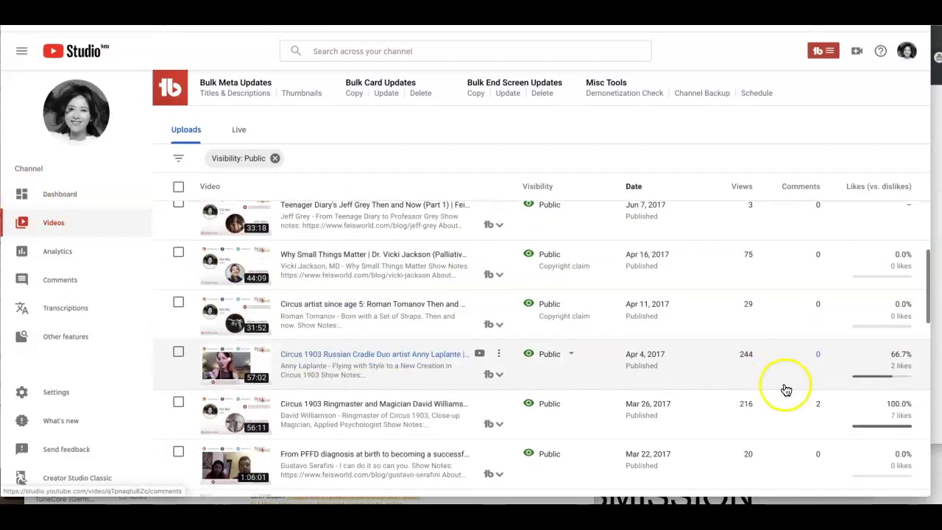
Step: Look through the oldest uploads, return to the first page of the list, and examine the newest podcast episodes' thumbnails and titles
scroll(786, 390, "down", 5)
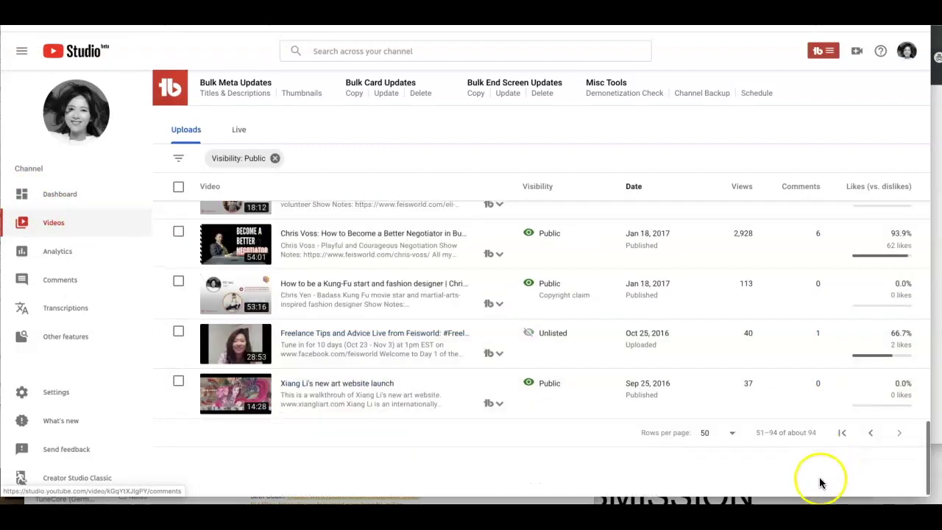
left_click(841, 434)
scroll(623, 395, "down", 3)
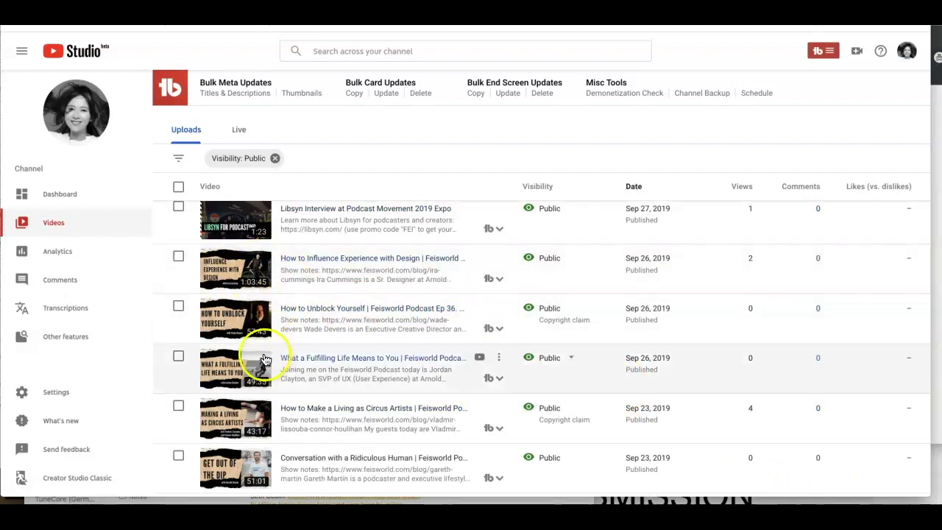
scroll(265, 359, "down", 1)
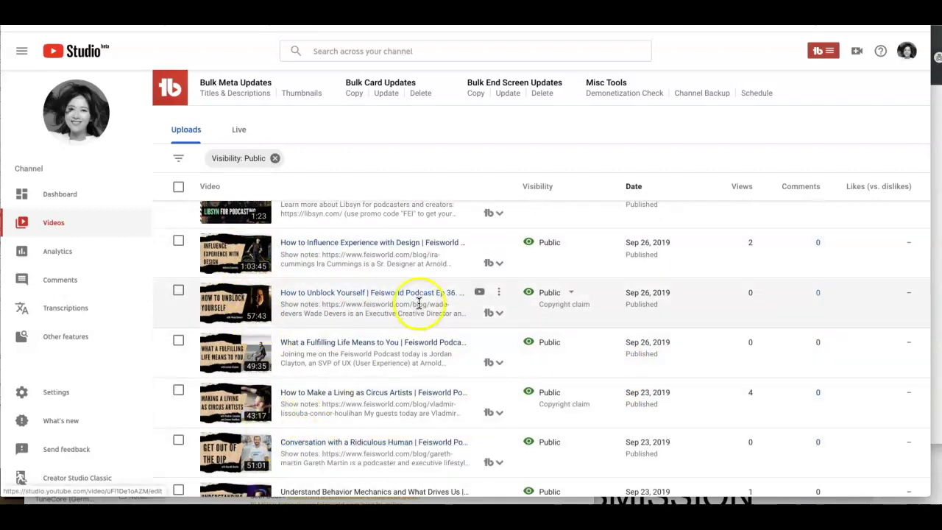
scroll(419, 309, "up", 5)
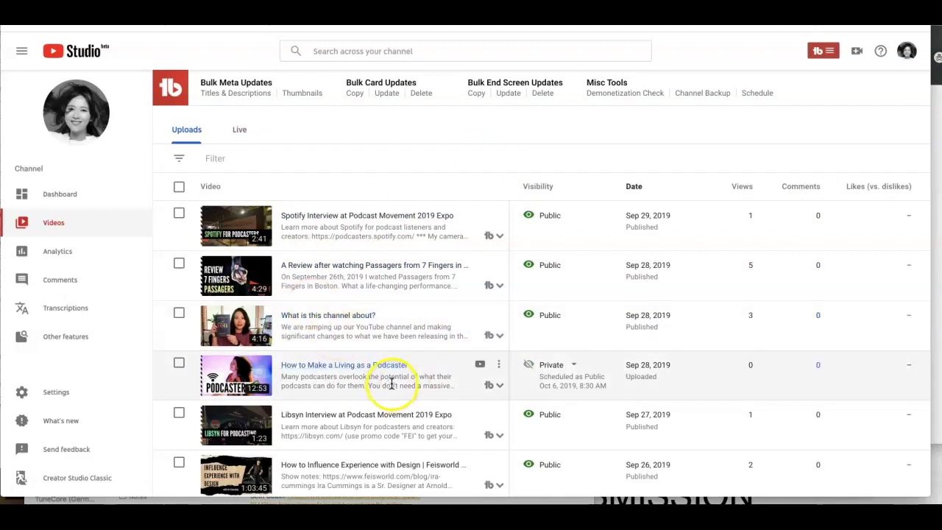
Step: Open the details of the "How to Influence Experience with Design" episode and look over its title, description and thumbnail
scroll(392, 384, "down", 1)
scroll(394, 373, "down", 2)
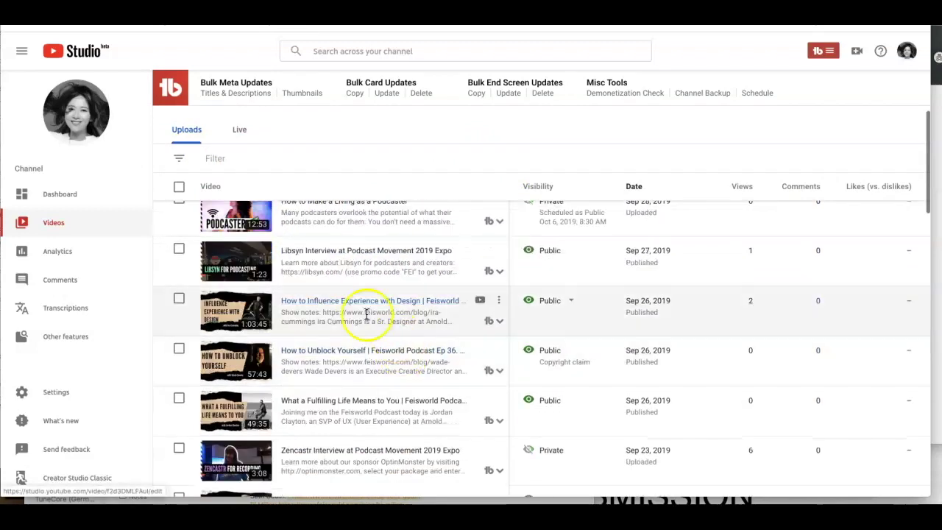
left_click(315, 301)
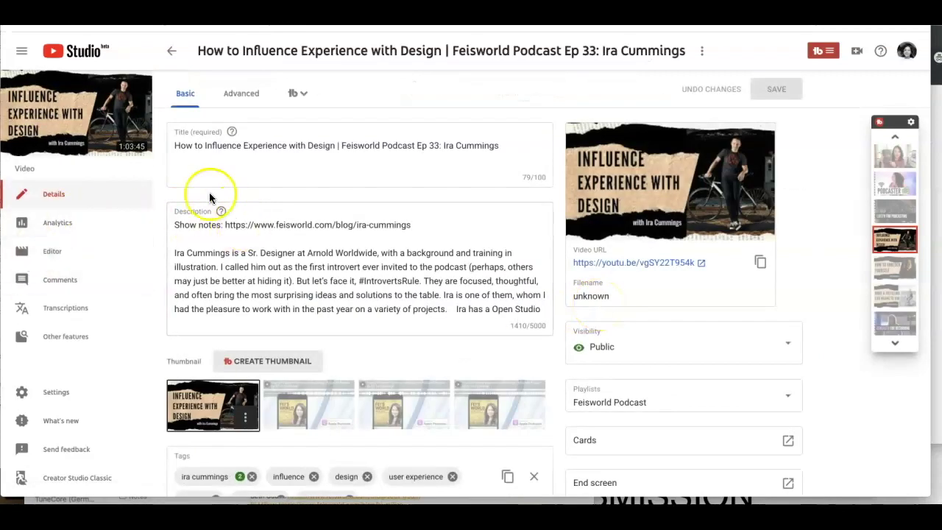
scroll(211, 190, "down", 3)
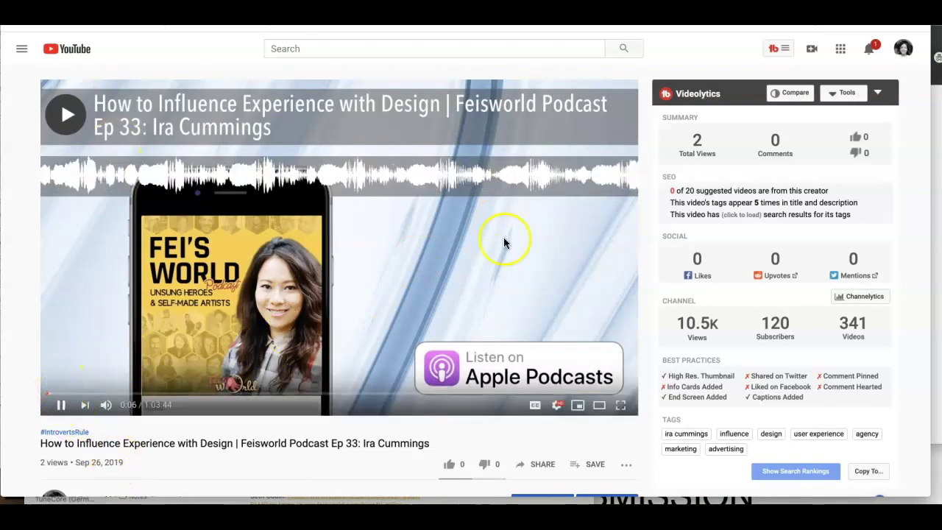
Step: Sample the episode's playback on its YouTube watch page at about 9 and 23 minutes, and pause it
left_click(130, 394)
left_click(226, 390)
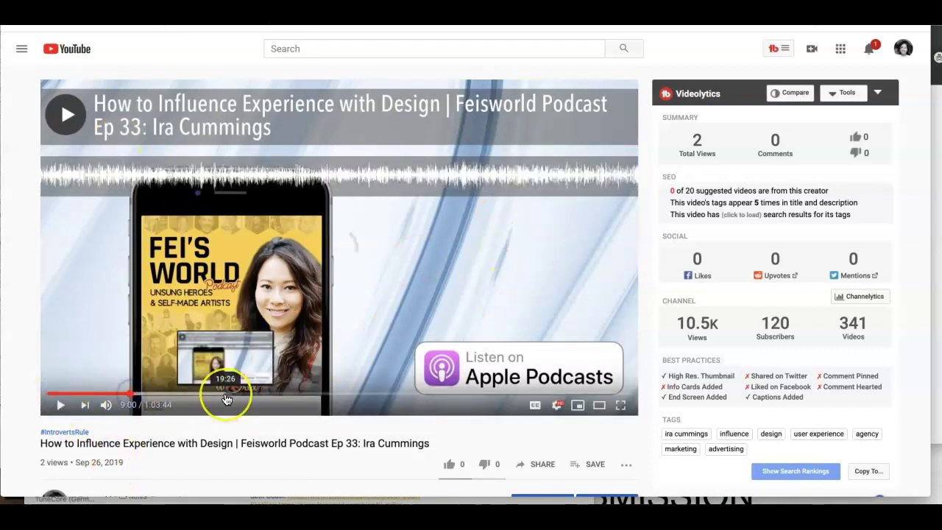
left_click(264, 393)
left_click(394, 384)
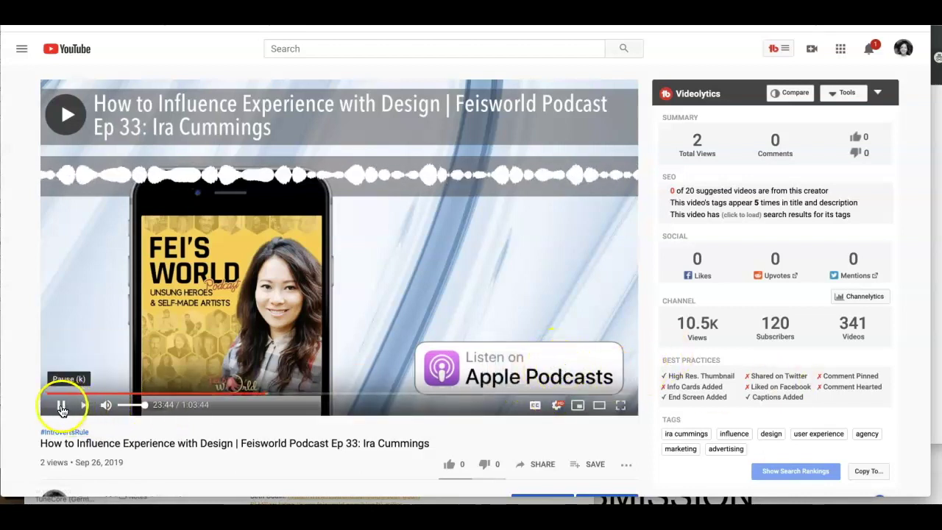
left_click(62, 407)
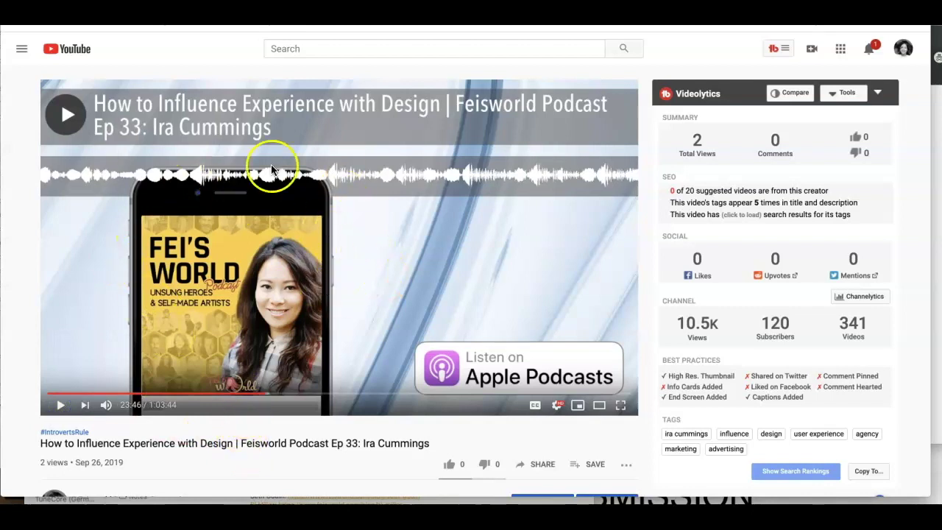
Step: Expand the full description below the episode's video on the watch page and look it over
scroll(433, 274, "down", 1)
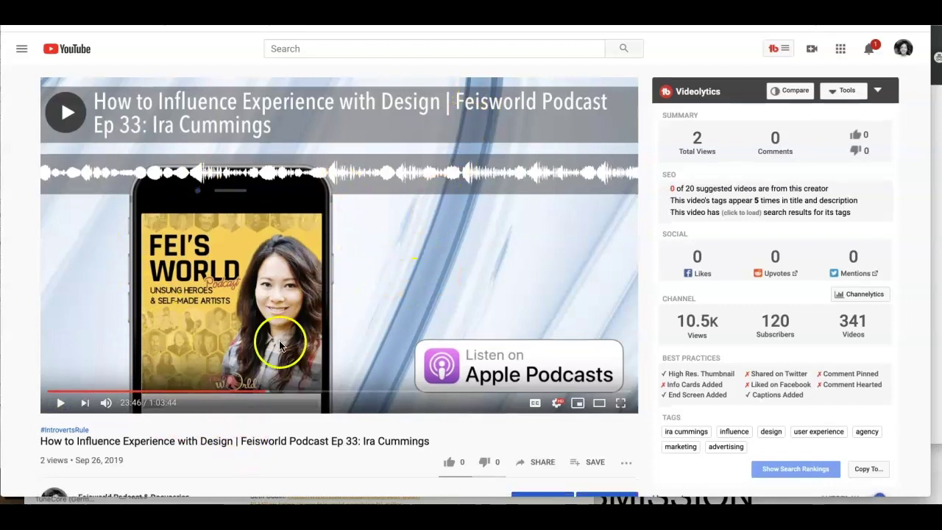
scroll(279, 336, "down", 3)
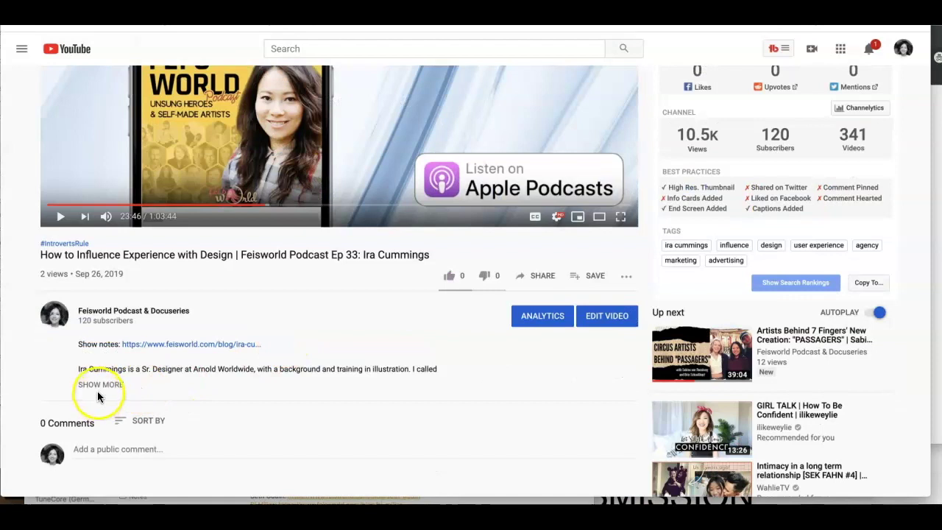
left_click(100, 384)
scroll(404, 348, "up", 3)
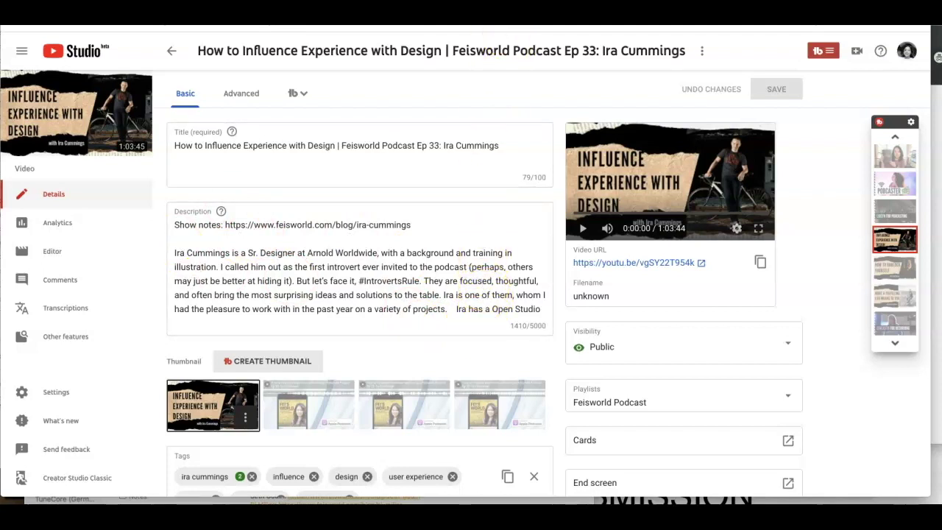
Step: Review the episode's title, thumbnail, tags, tag tools and recommended tags on its details page in YouTube Studio
left_click(461, 86)
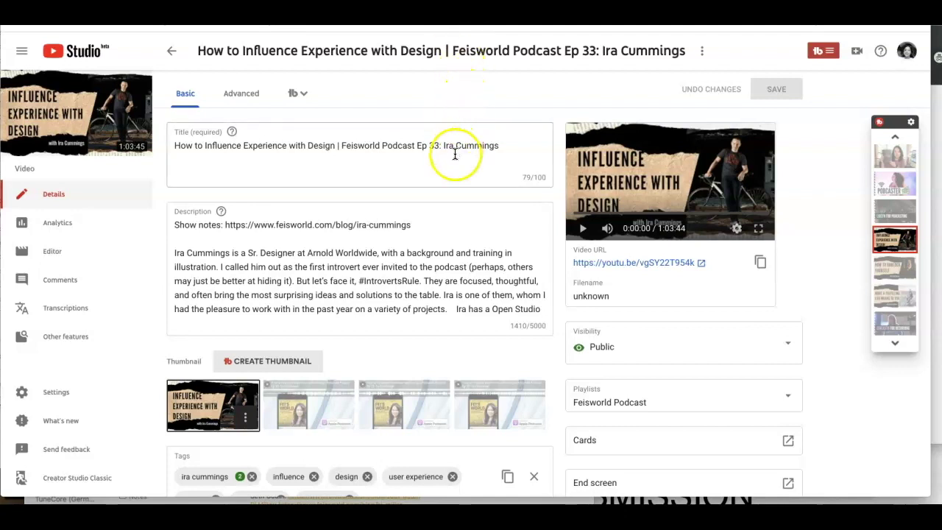
left_click(507, 145)
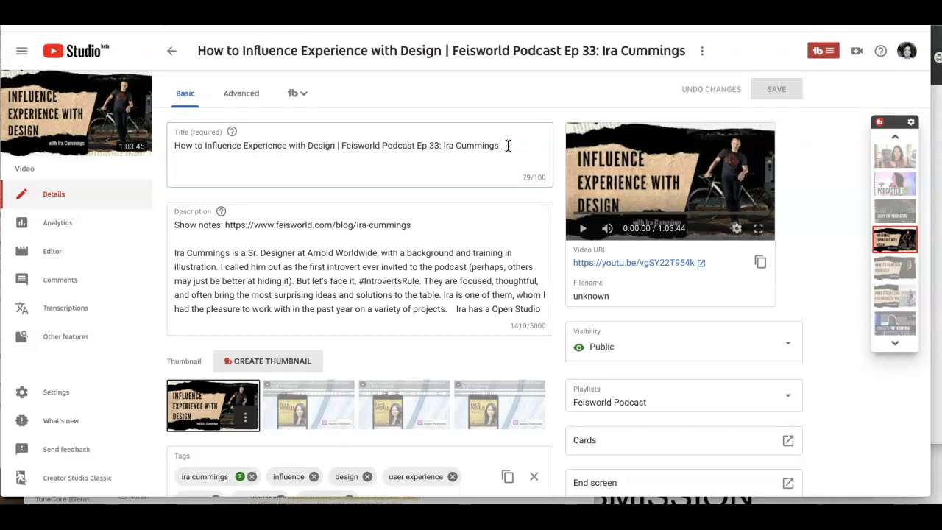
scroll(449, 328, "down", 3)
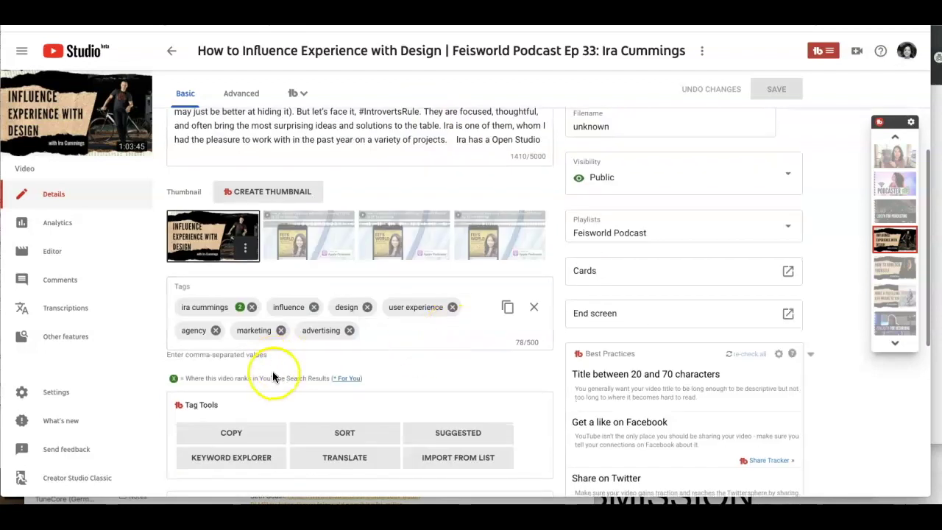
scroll(462, 340, "down", 2)
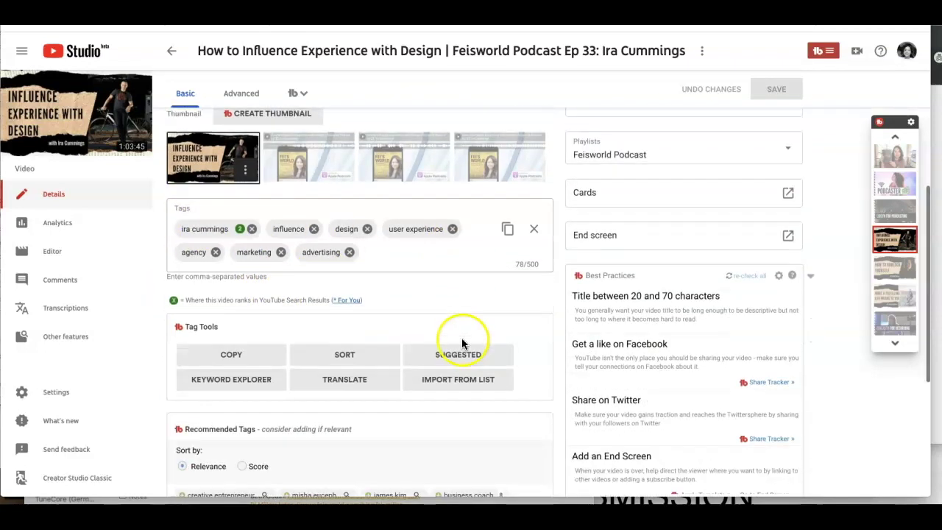
scroll(462, 338, "down", 1)
scroll(389, 311, "up", 7)
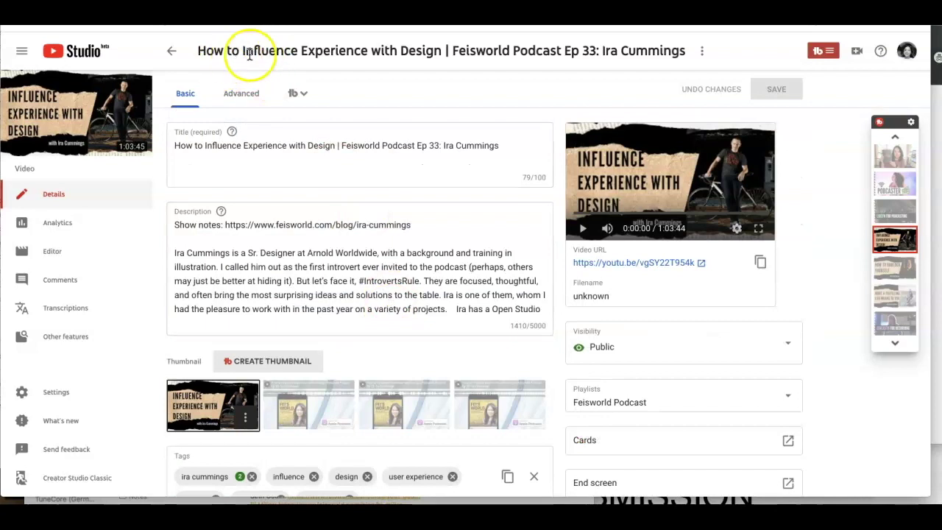